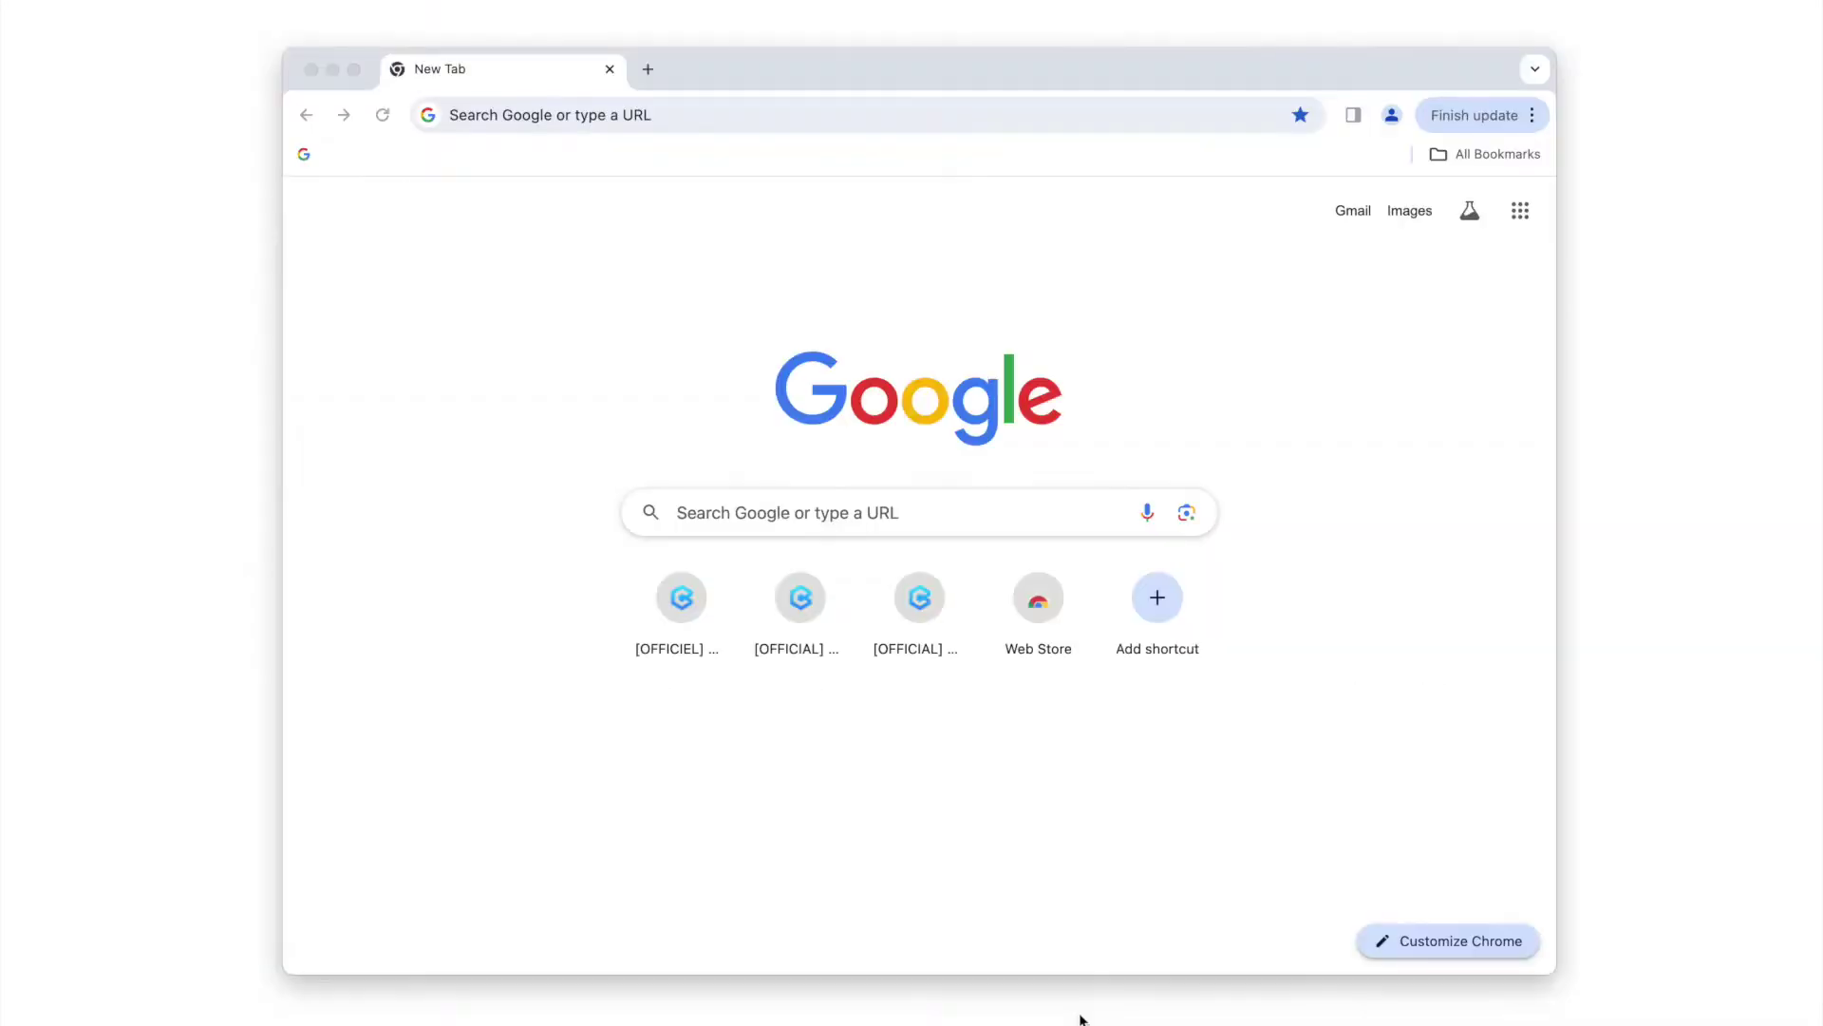
Go to cisdem.com and open the Data Recovery page from the Products menu
click(691, 118)
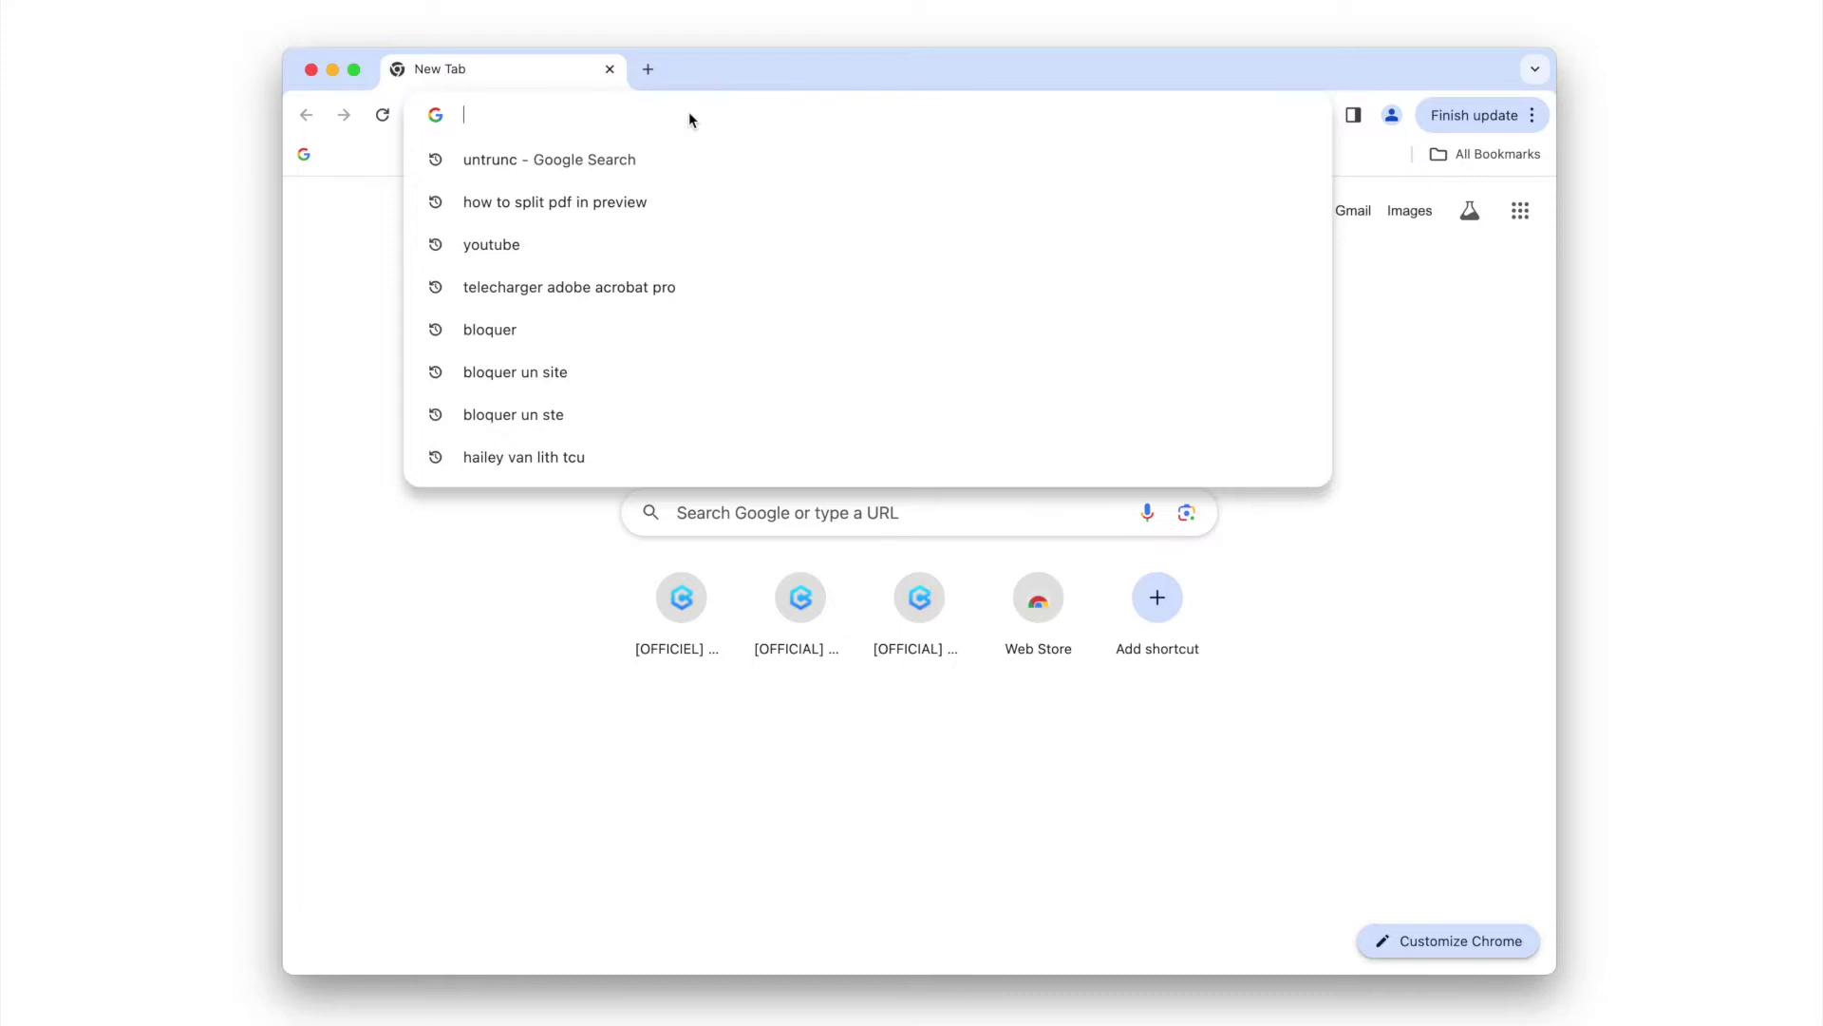
text(cisdem)
key(Return)
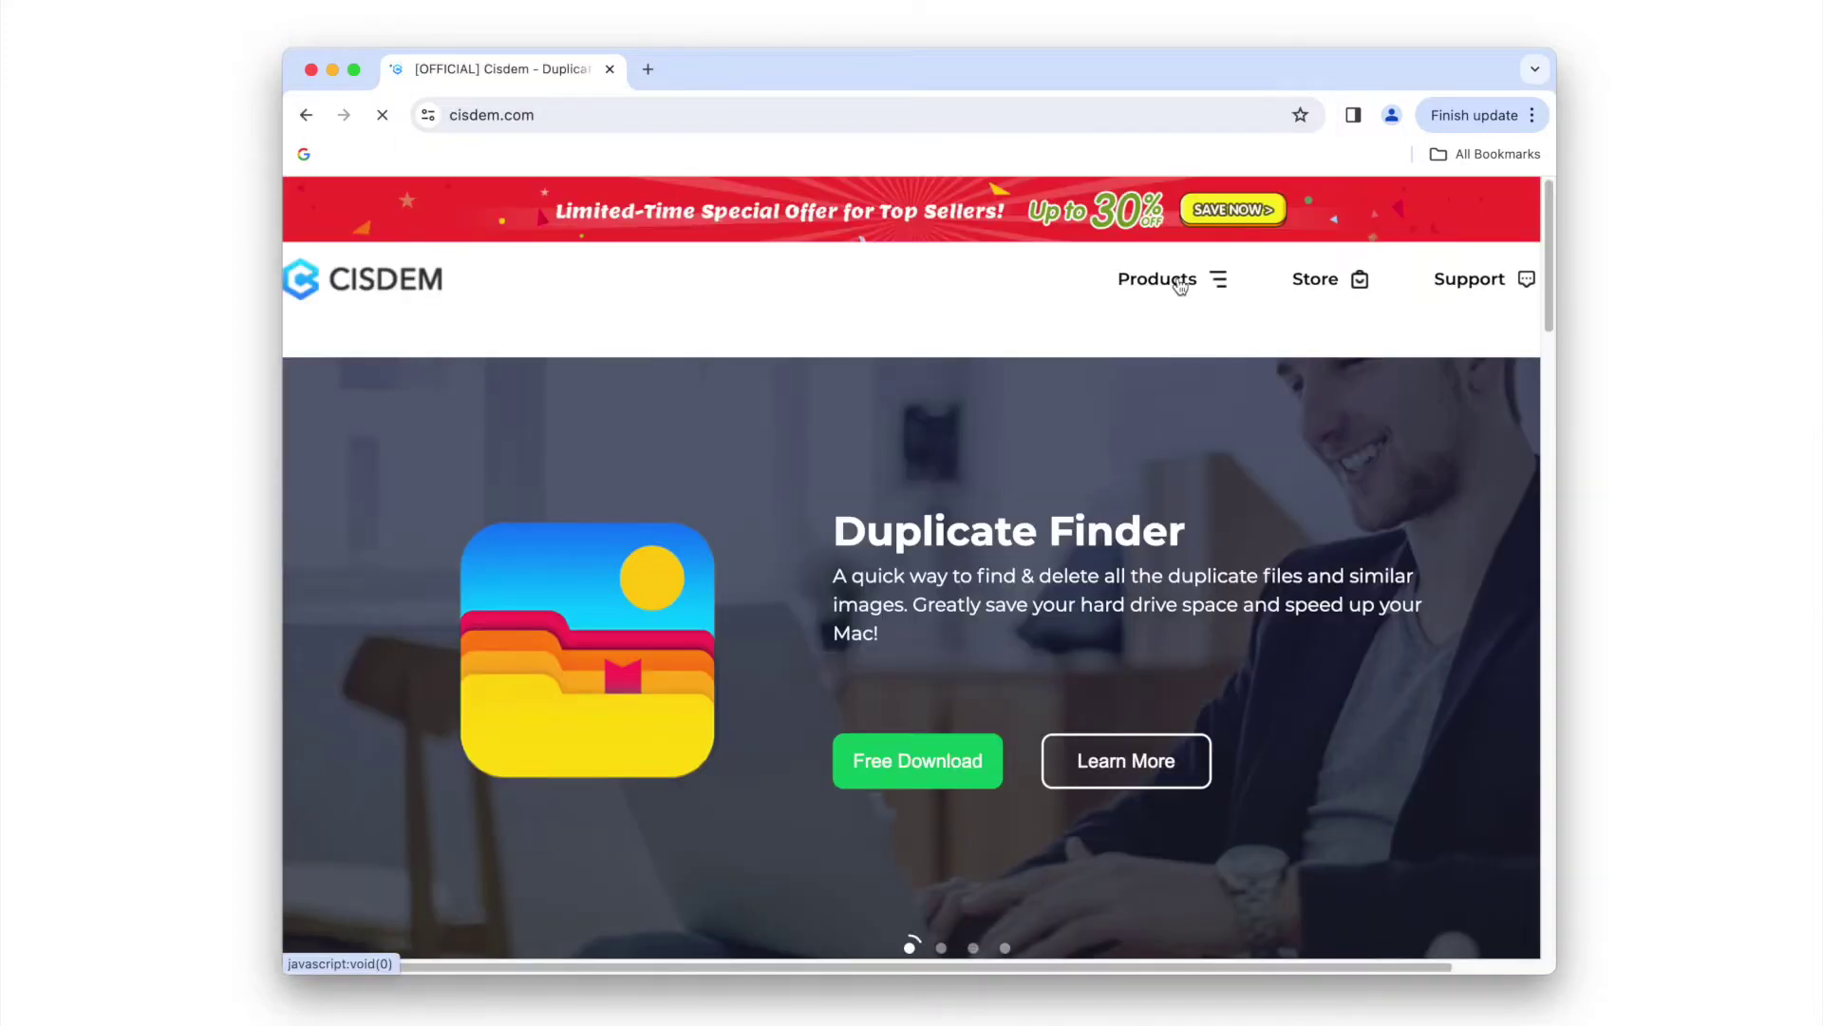
click(1216, 279)
click(351, 448)
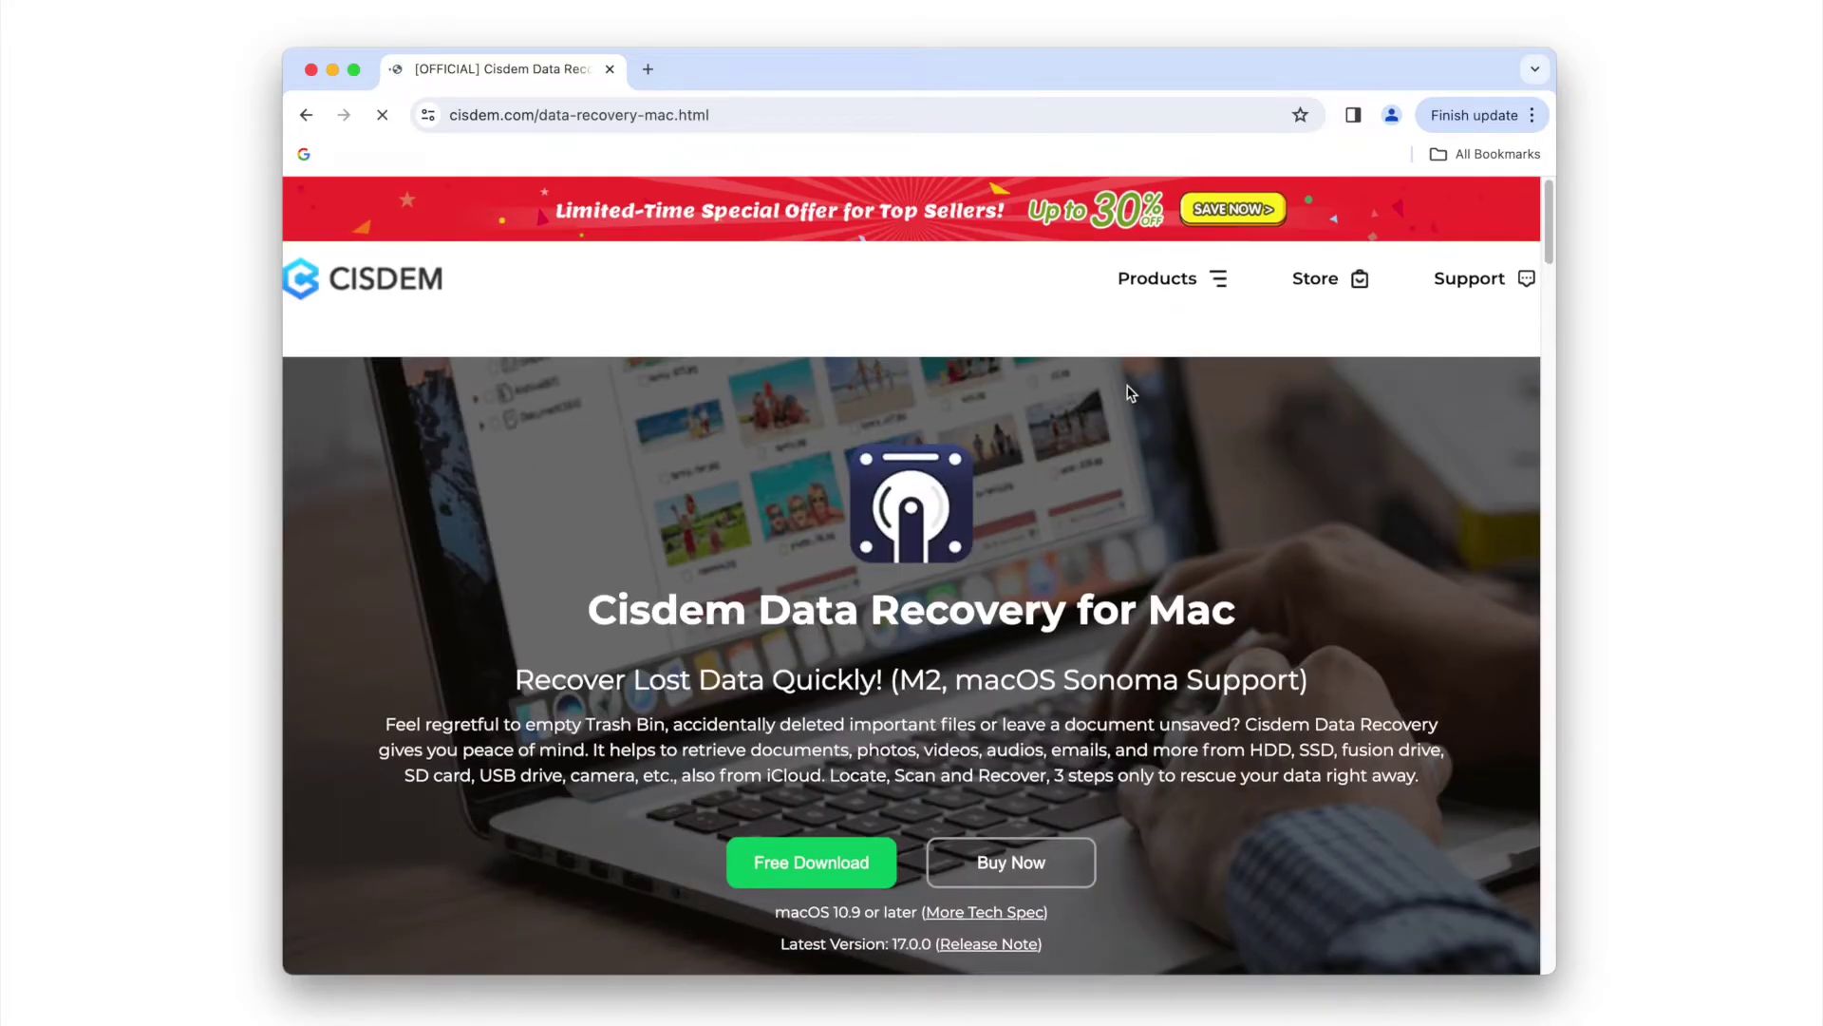
Scroll through the Cisdem Data Recovery for Mac product page to review it
scroll(1079, 602, down, 5)
scroll(1092, 608, up, 5)
drag(1080, 611, 1246, 608)
click(1151, 672)
scroll(1147, 668, down, 1)
scroll(1145, 675, down, 4)
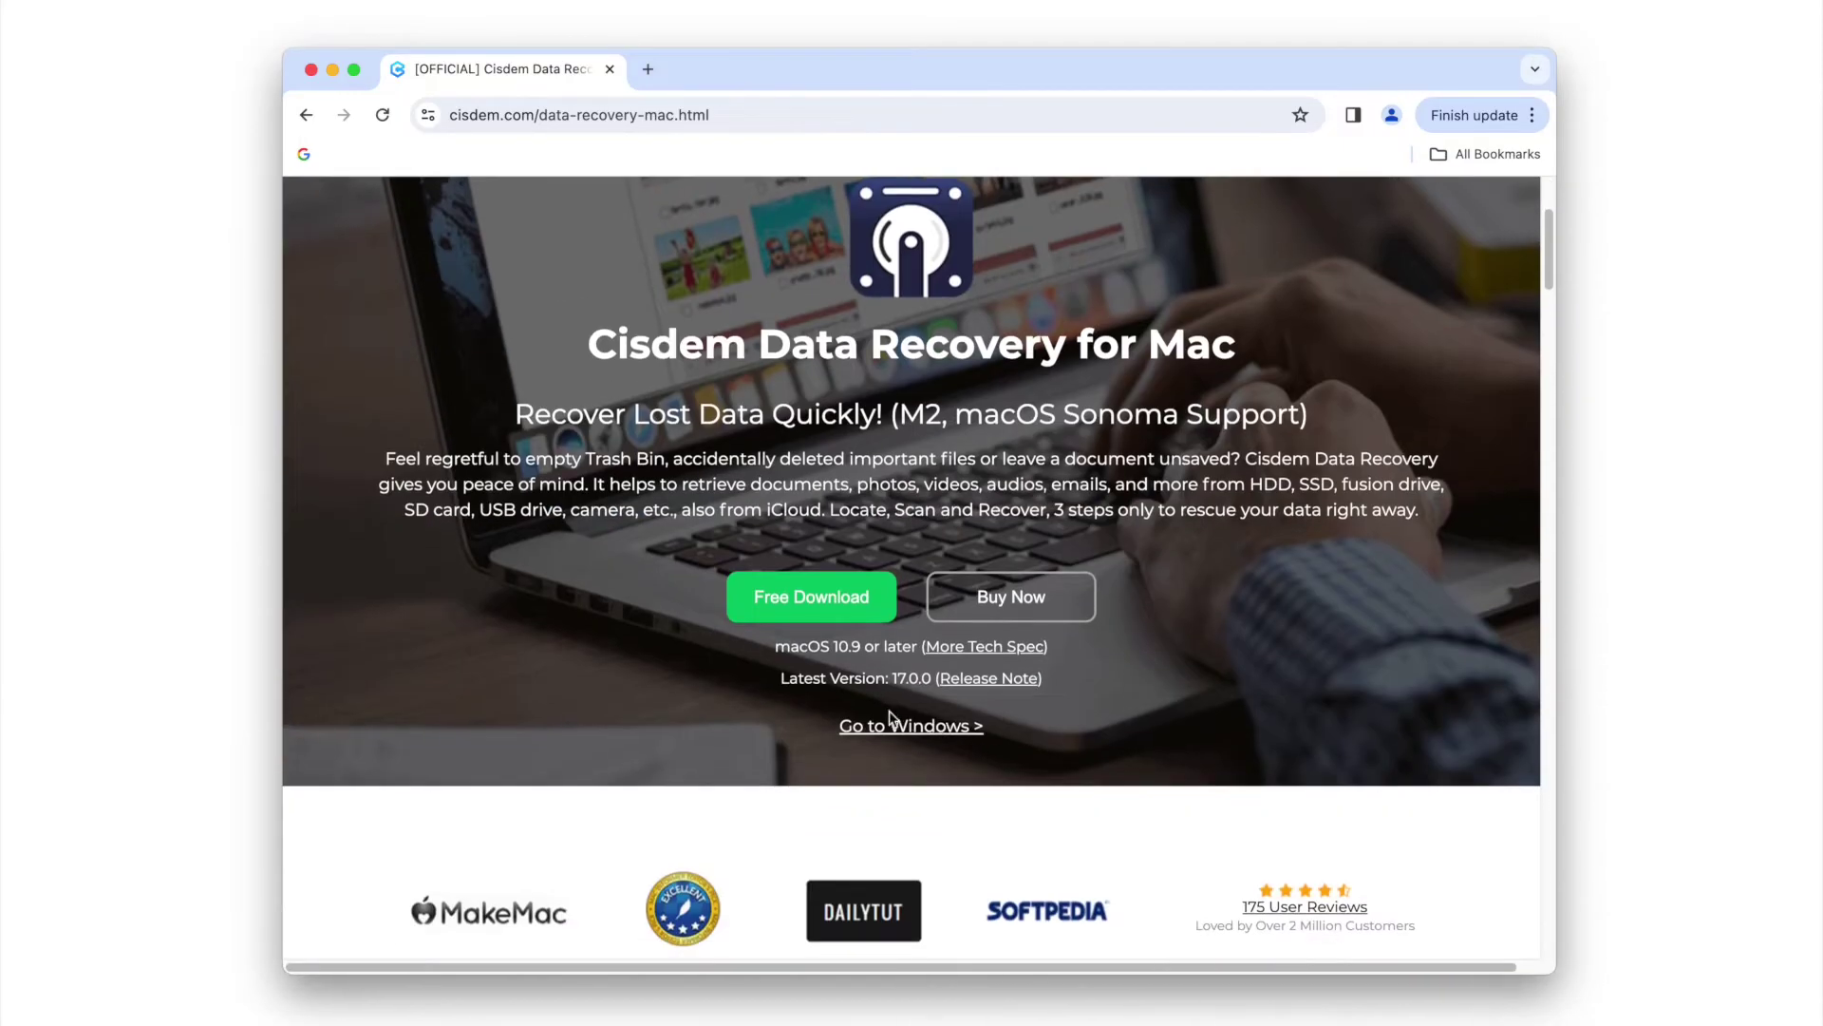
scroll(916, 737, up, 2)
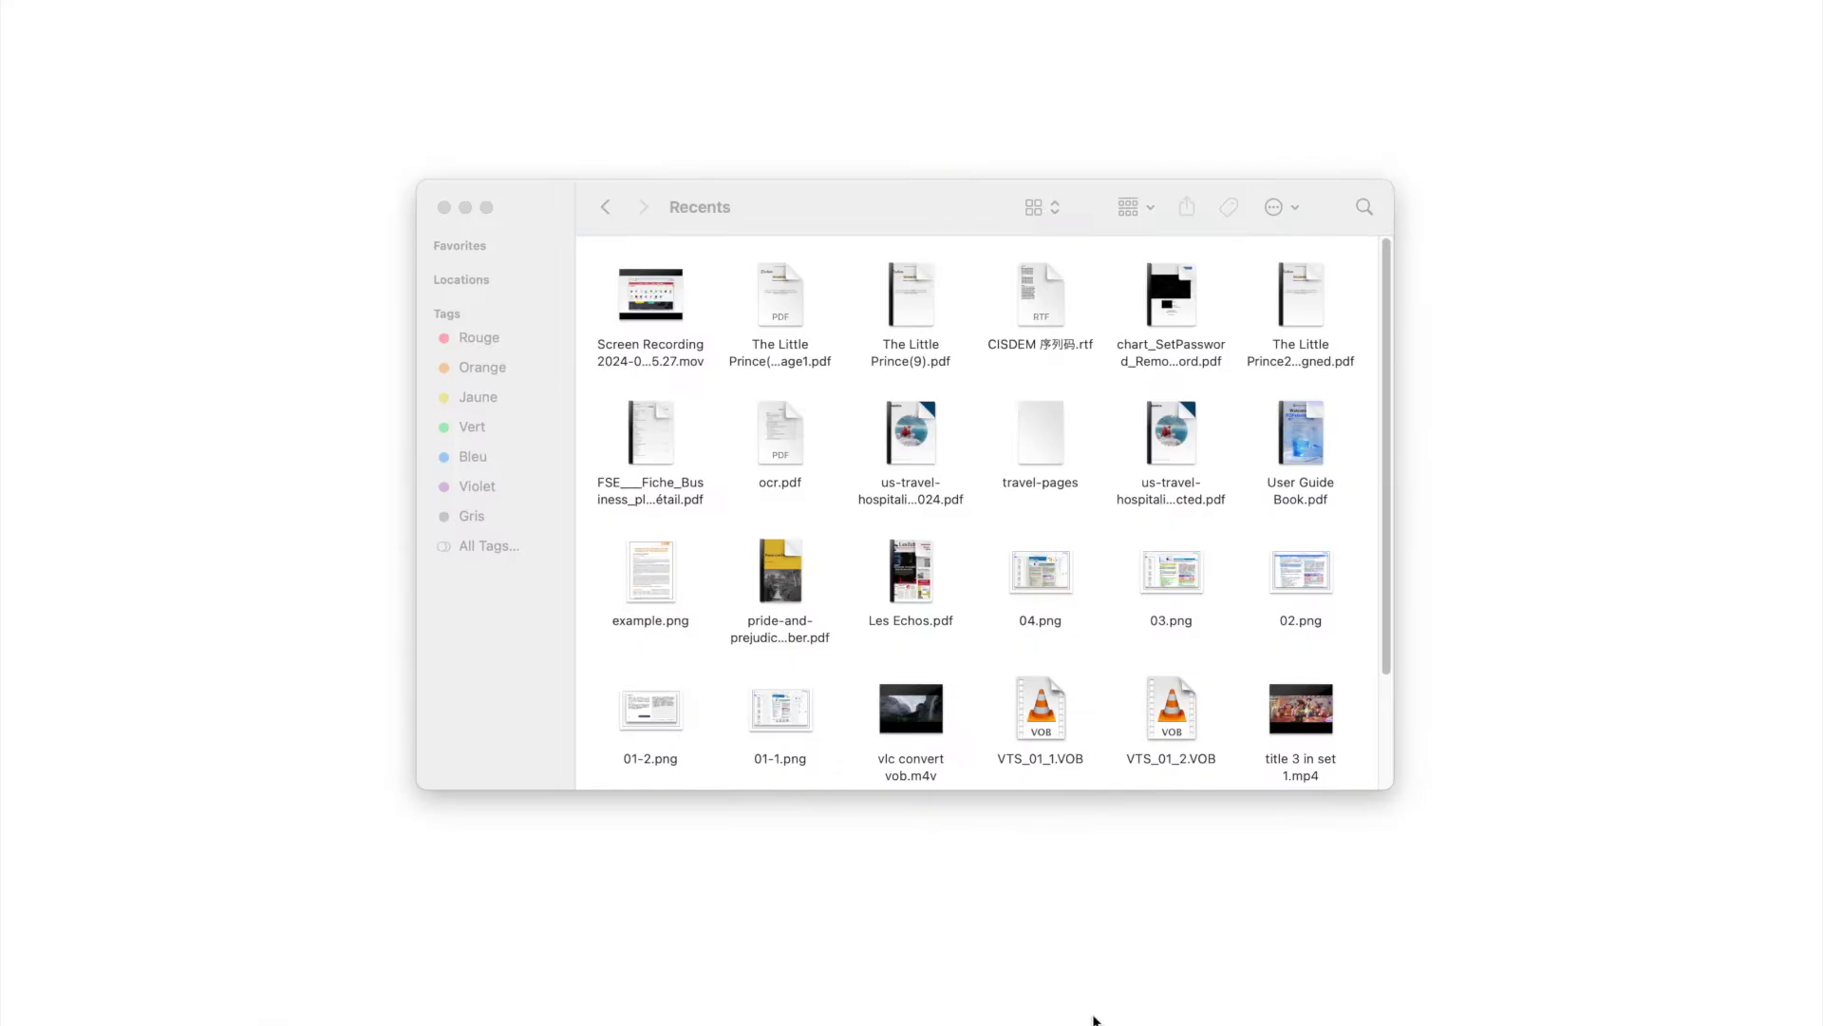
Start Cisdem Data Recovery from Finder's Applications folder and approve it with the account password
click(553, 246)
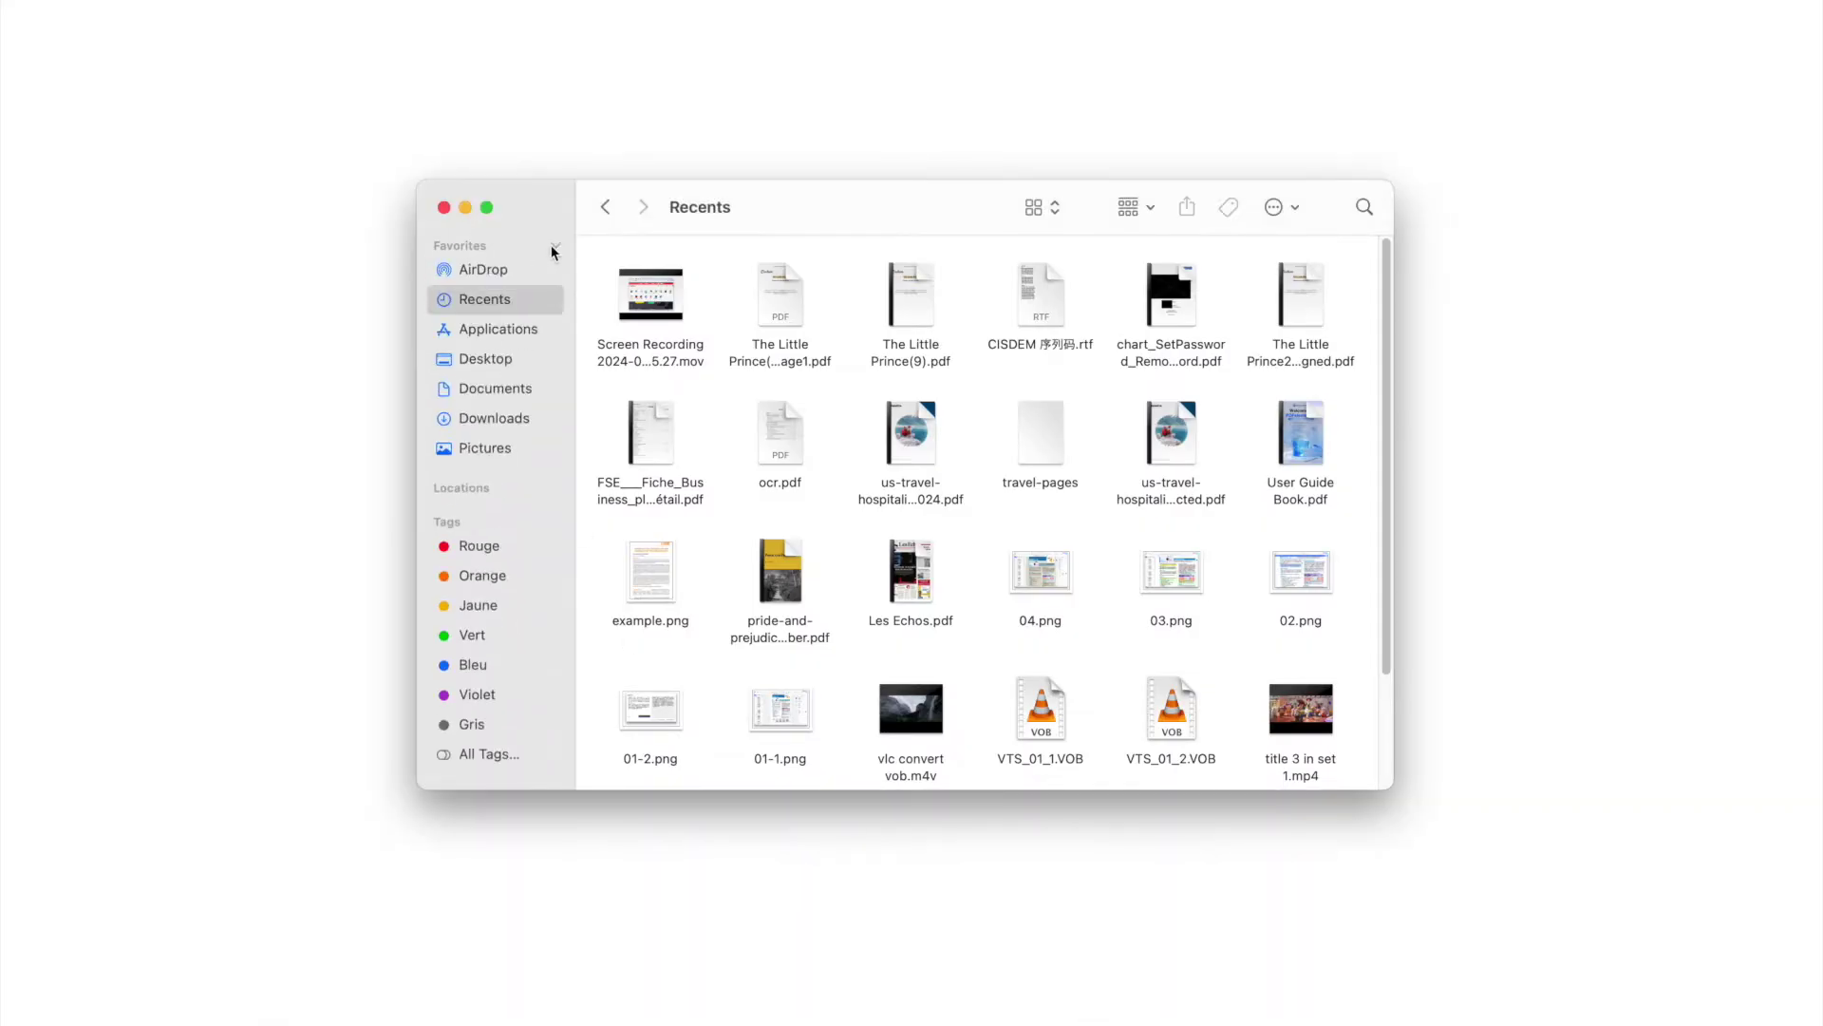
click(512, 328)
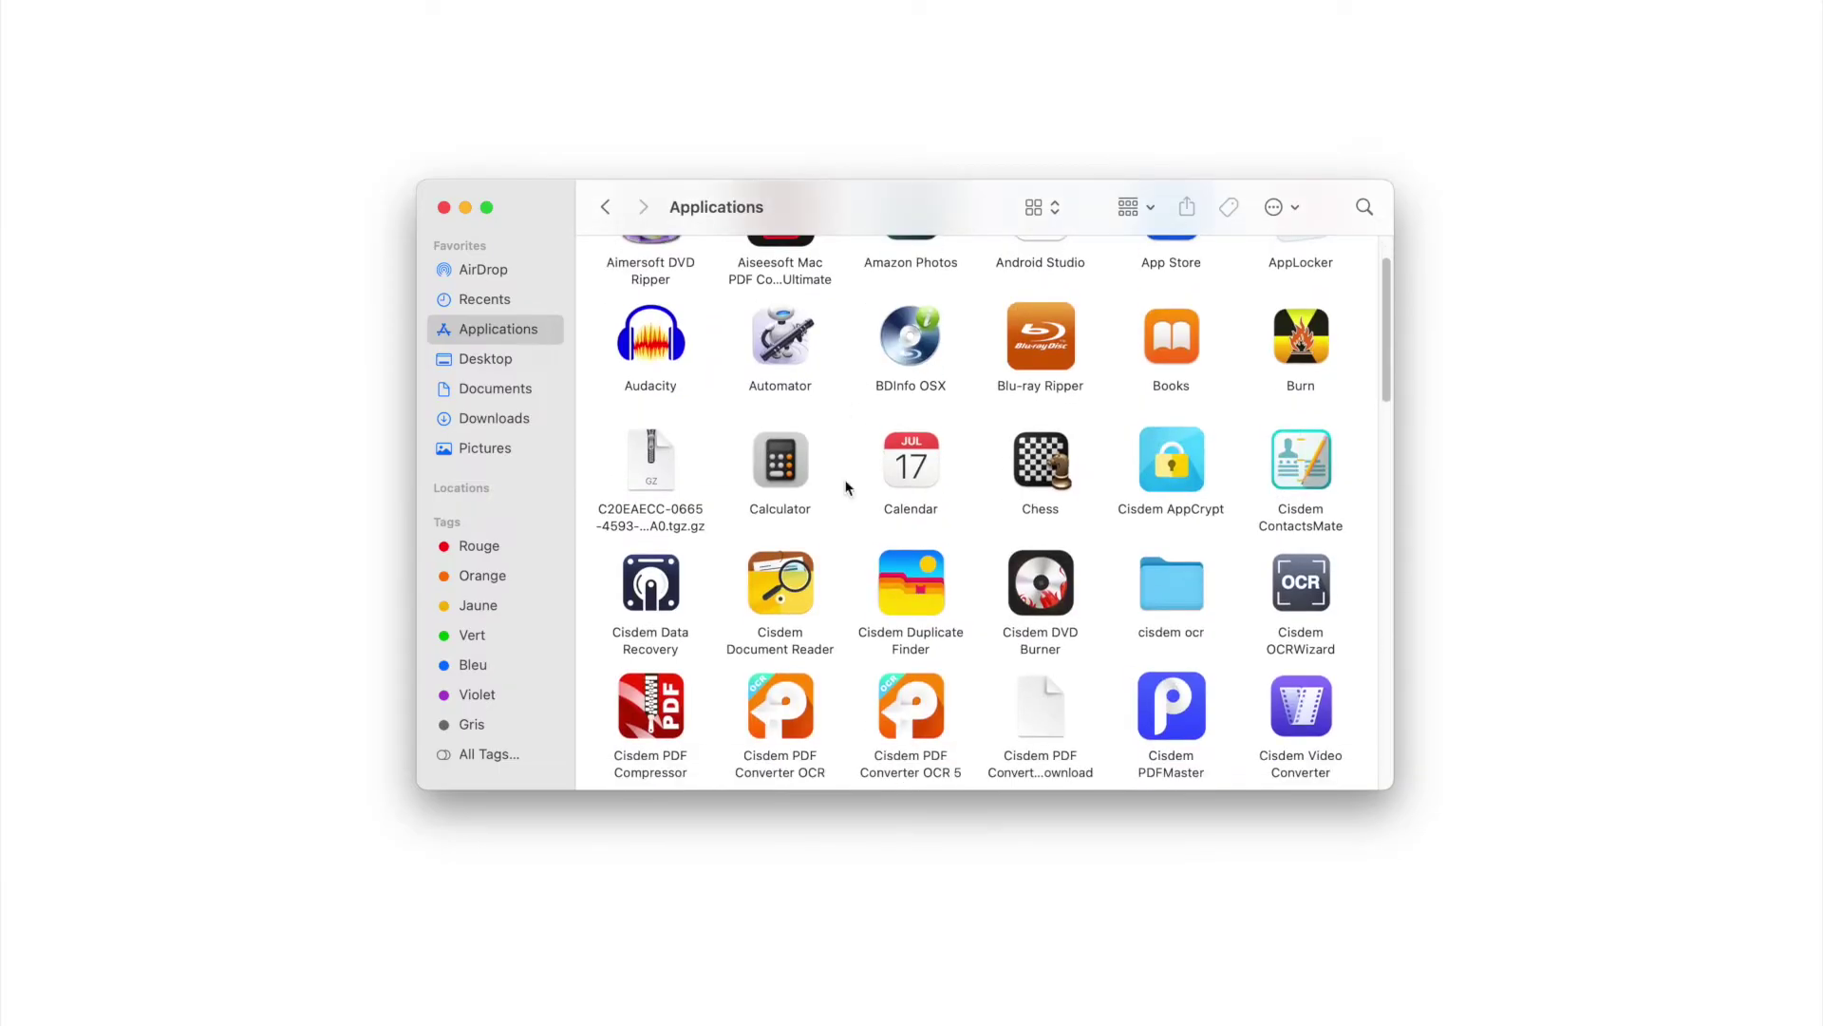
double_click(650, 594)
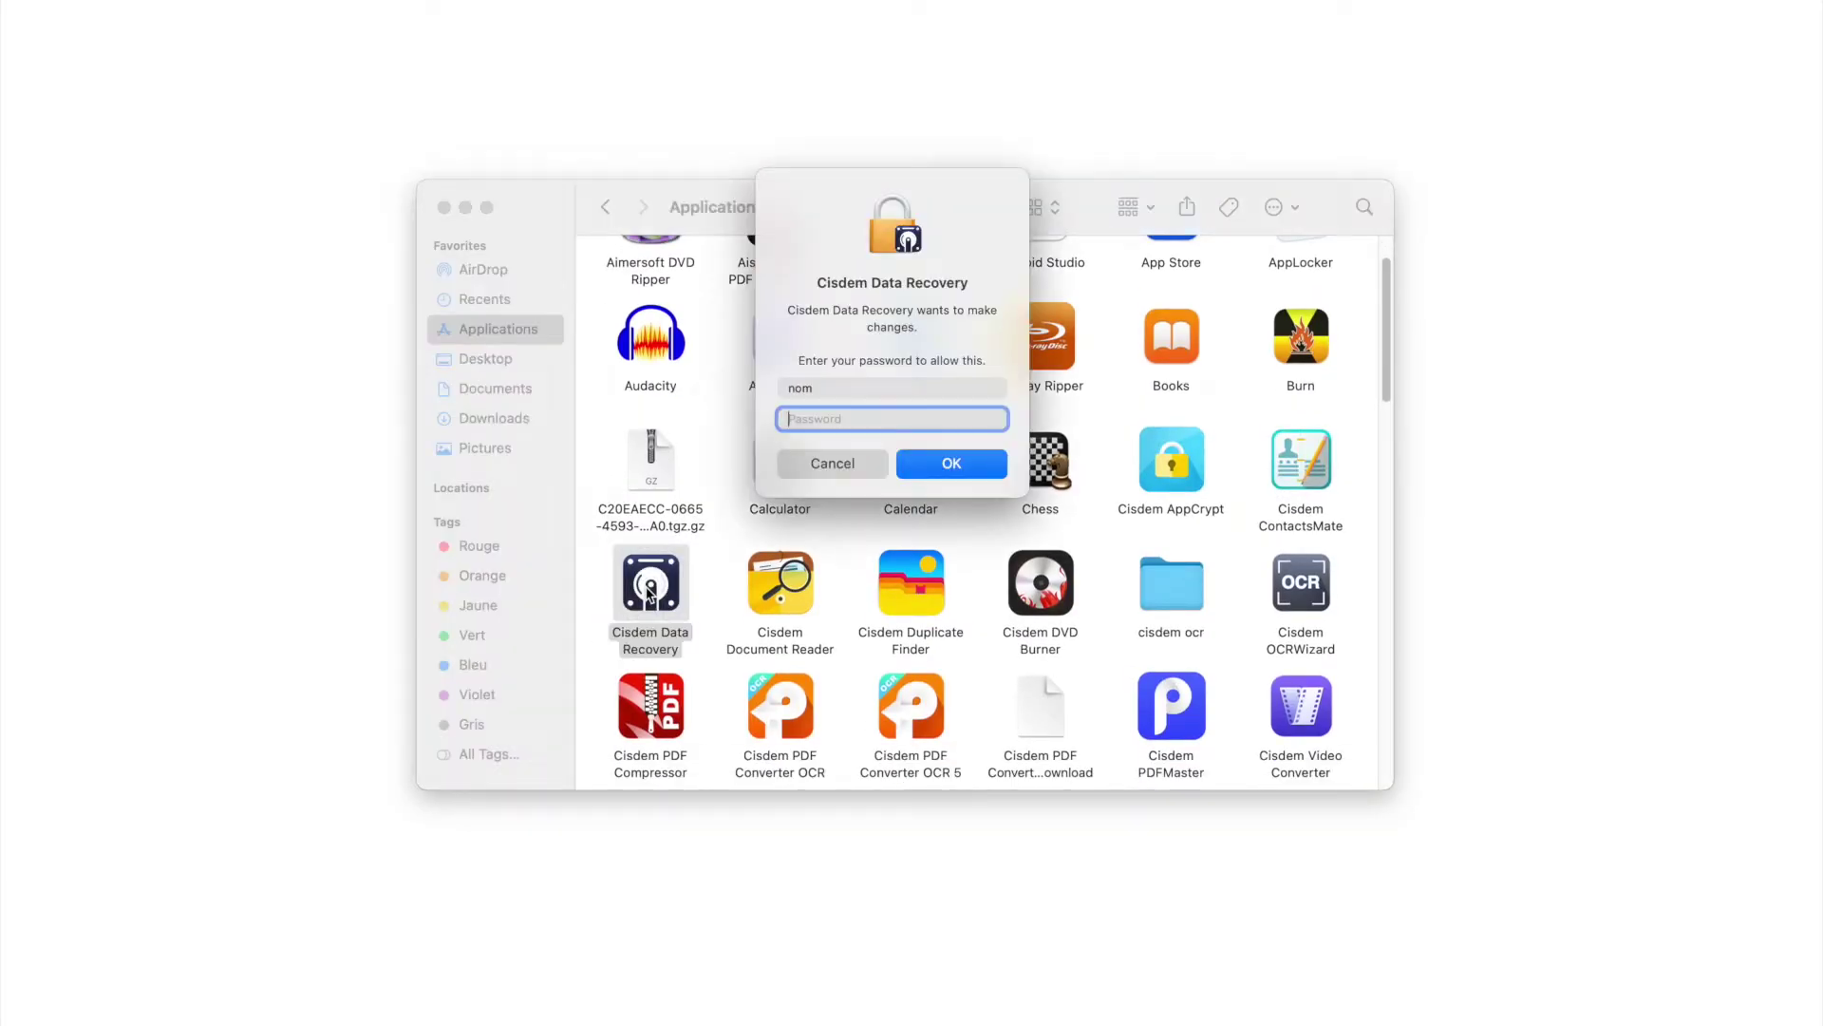
key(Return)
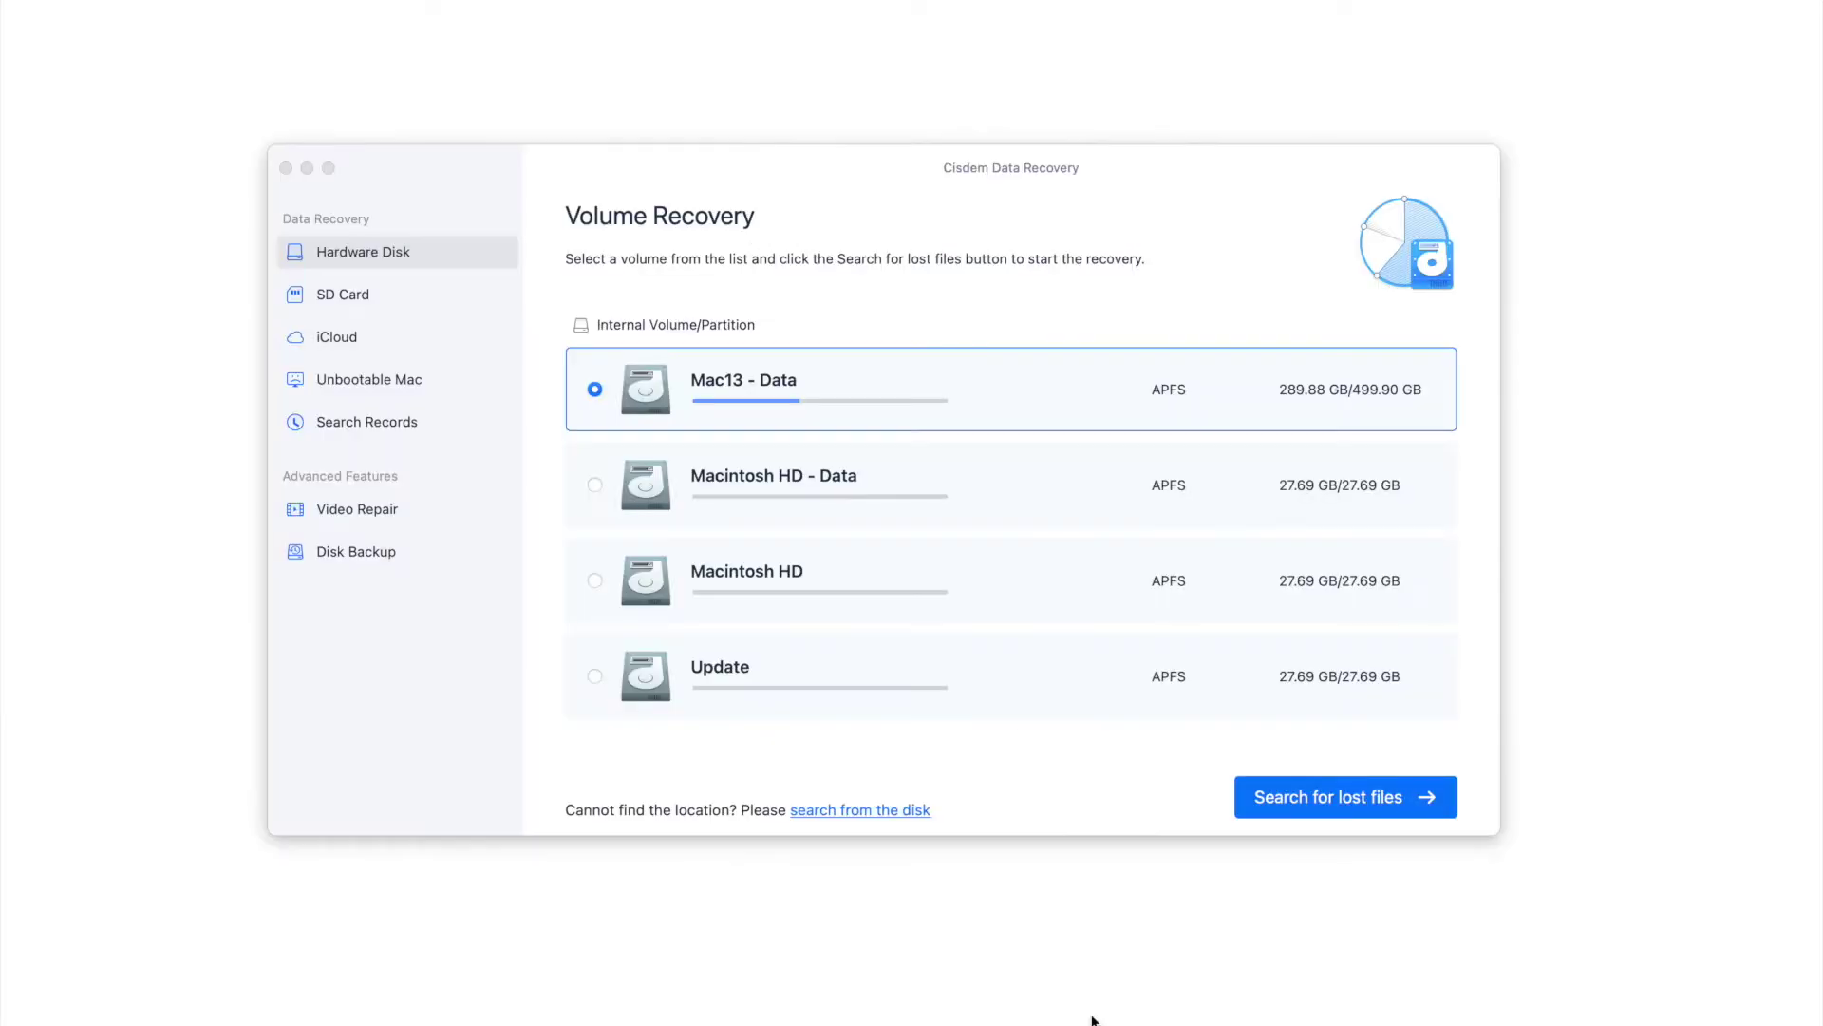
Run a lost-file scan on the Mac13 - Data hardware disk volume
click(387, 252)
click(1273, 804)
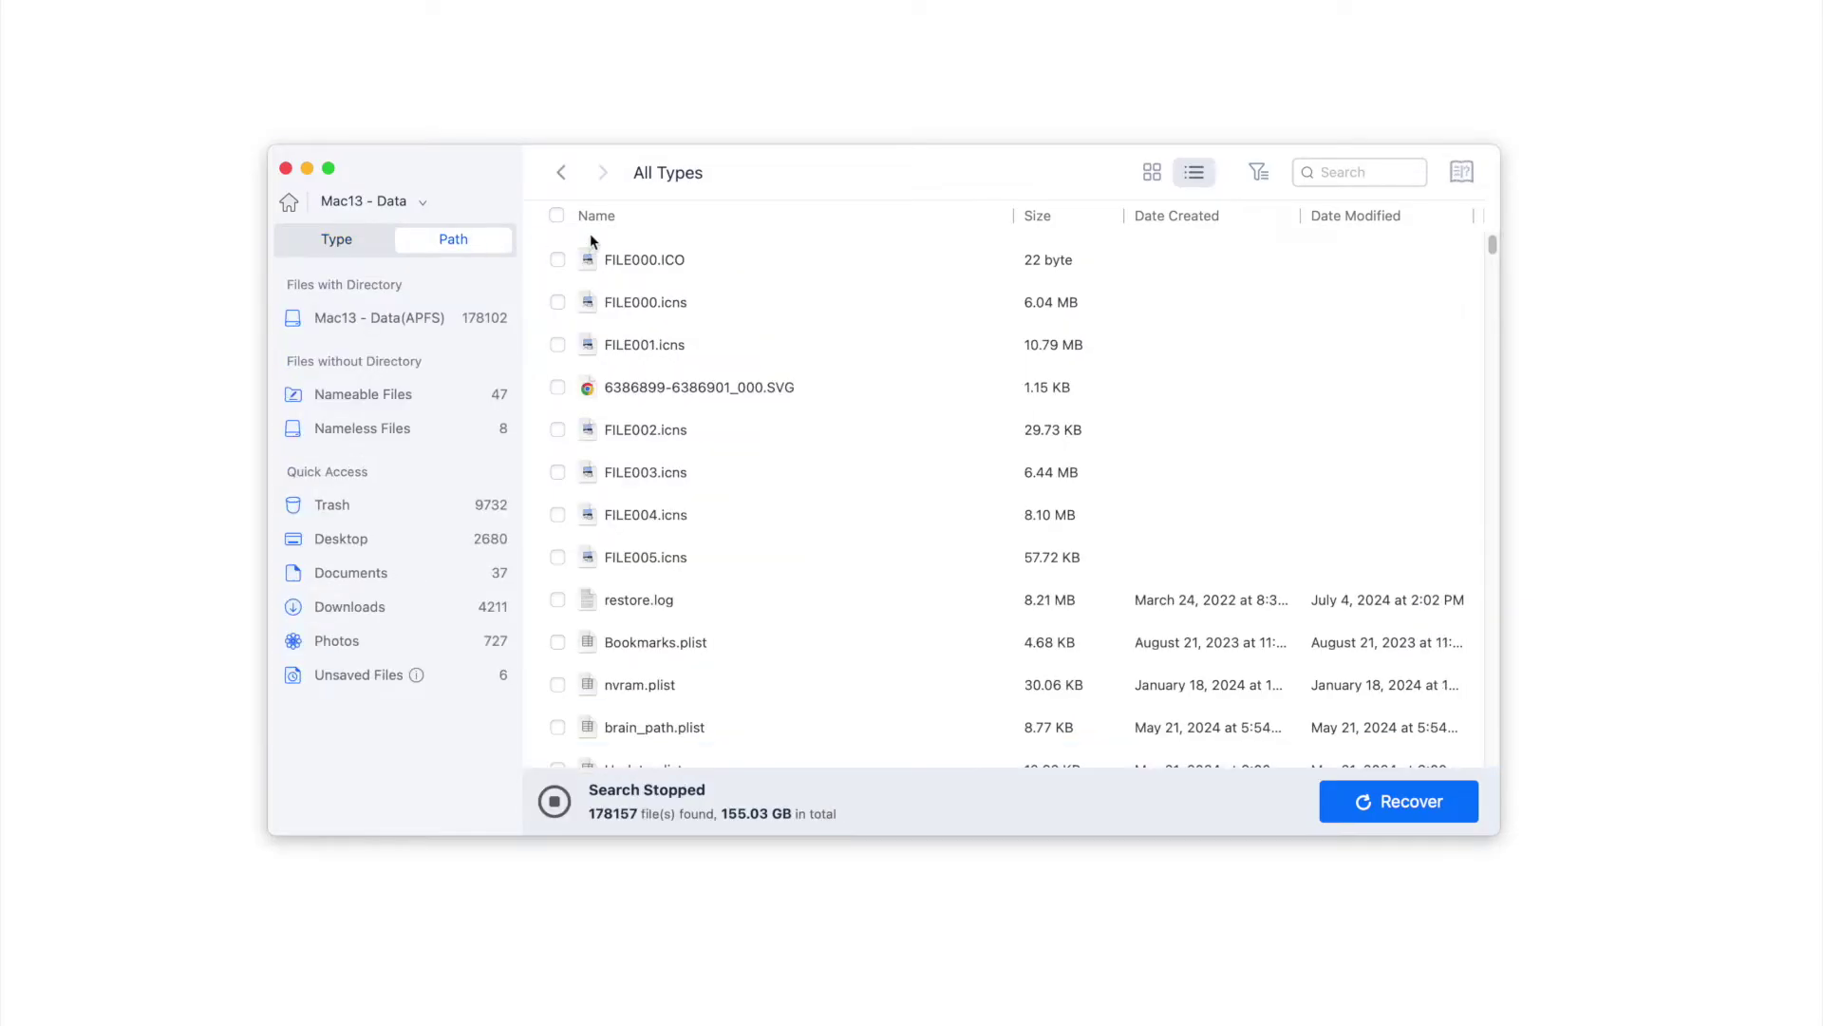
Sort scan results by Type, show the six Unsaved Files and preview the docx
click(304, 235)
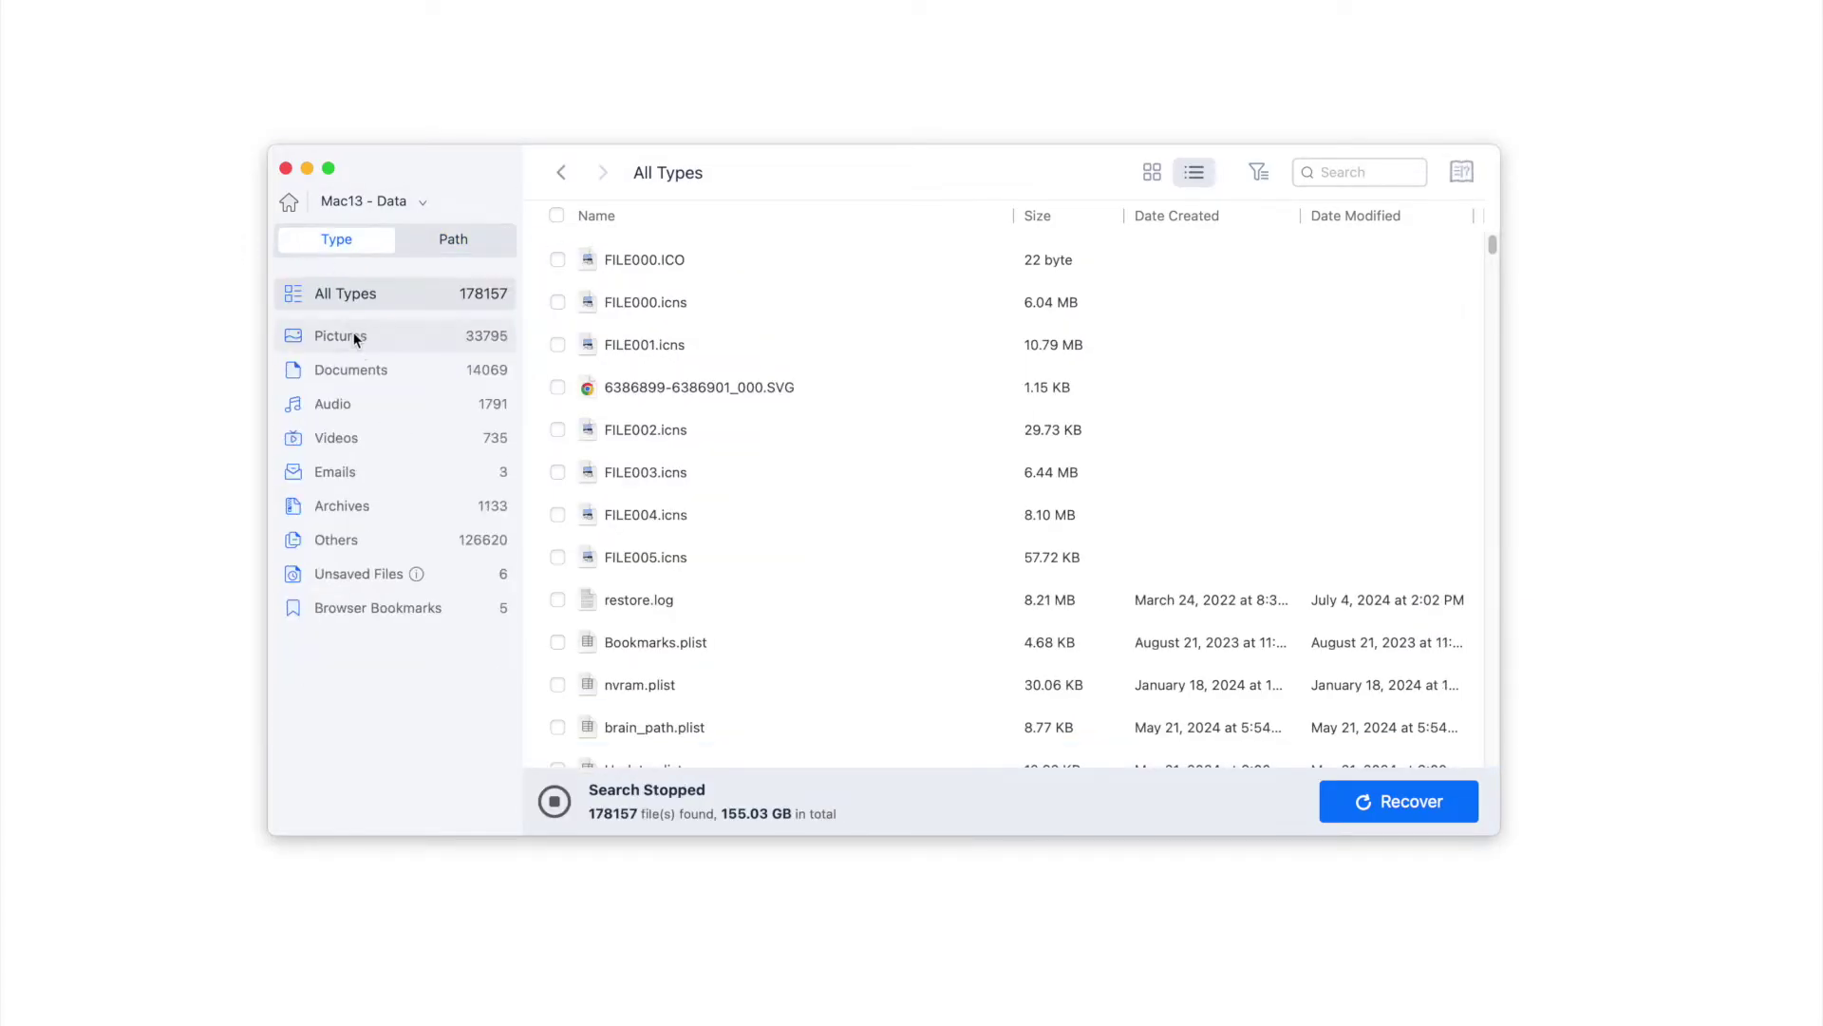
click(386, 575)
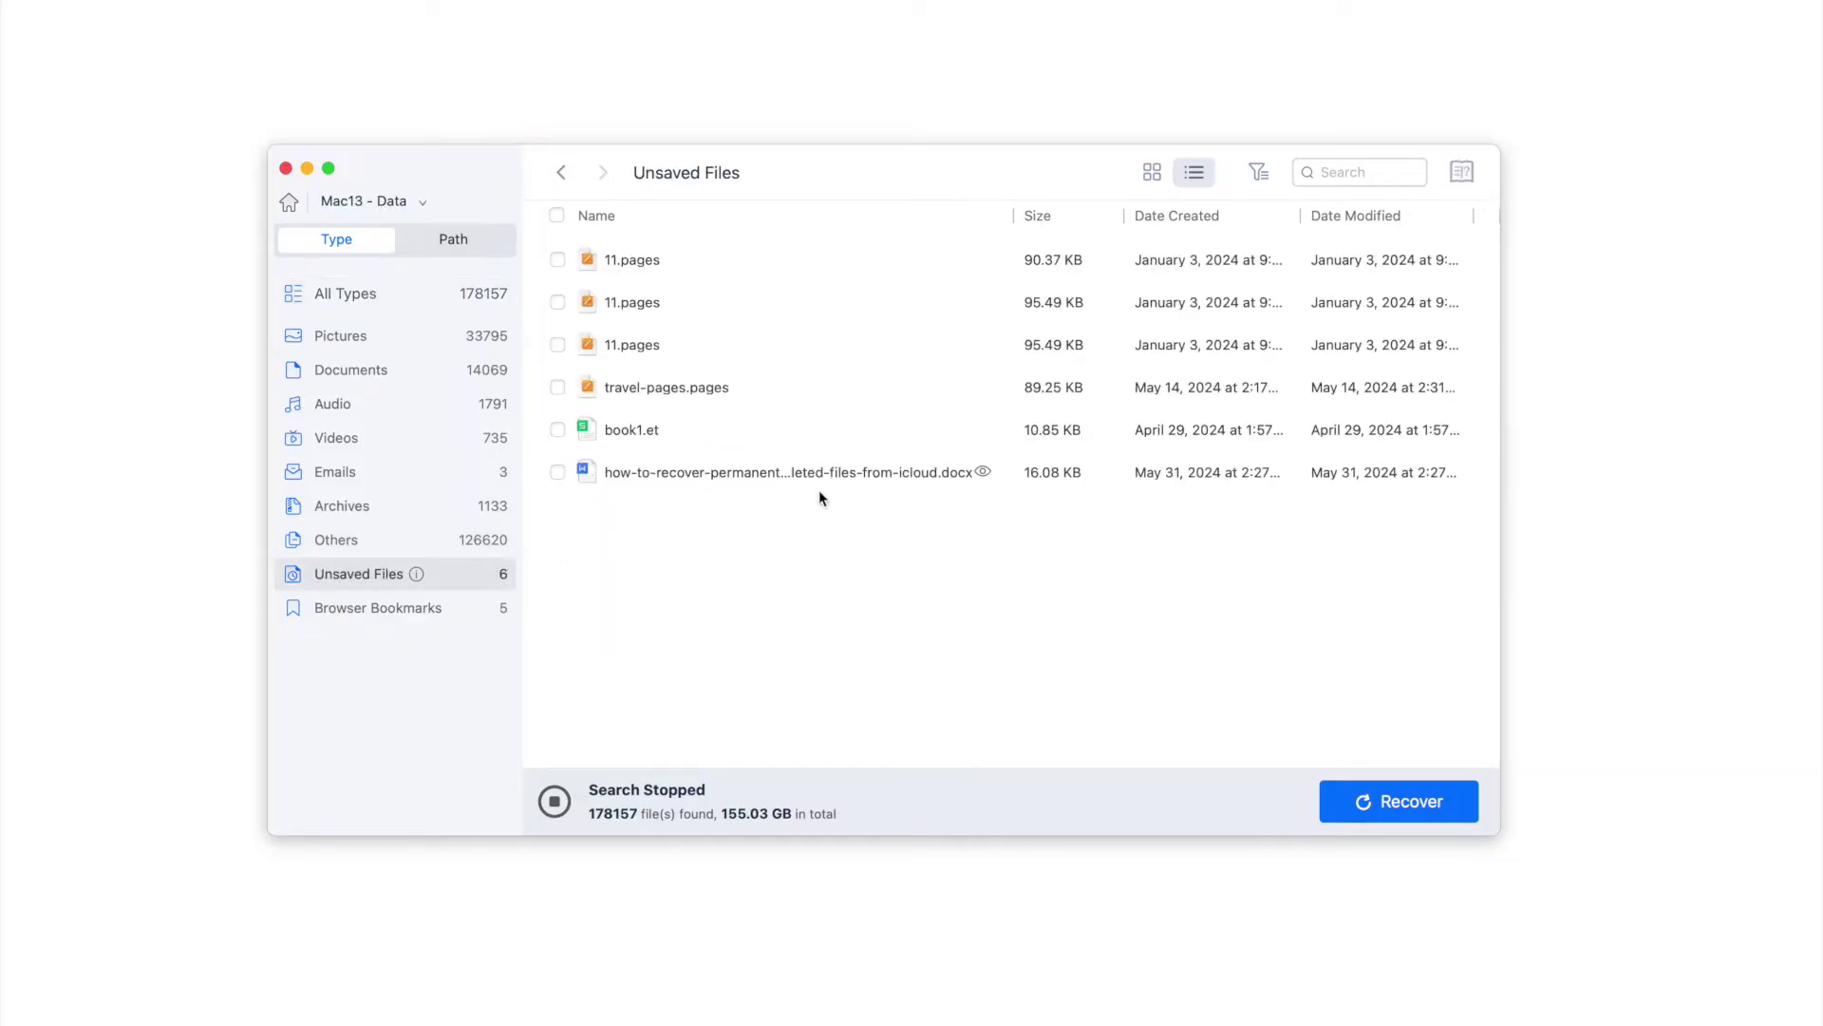
double_click(843, 473)
scroll(916, 475, down, 5)
scroll(917, 482, up, 5)
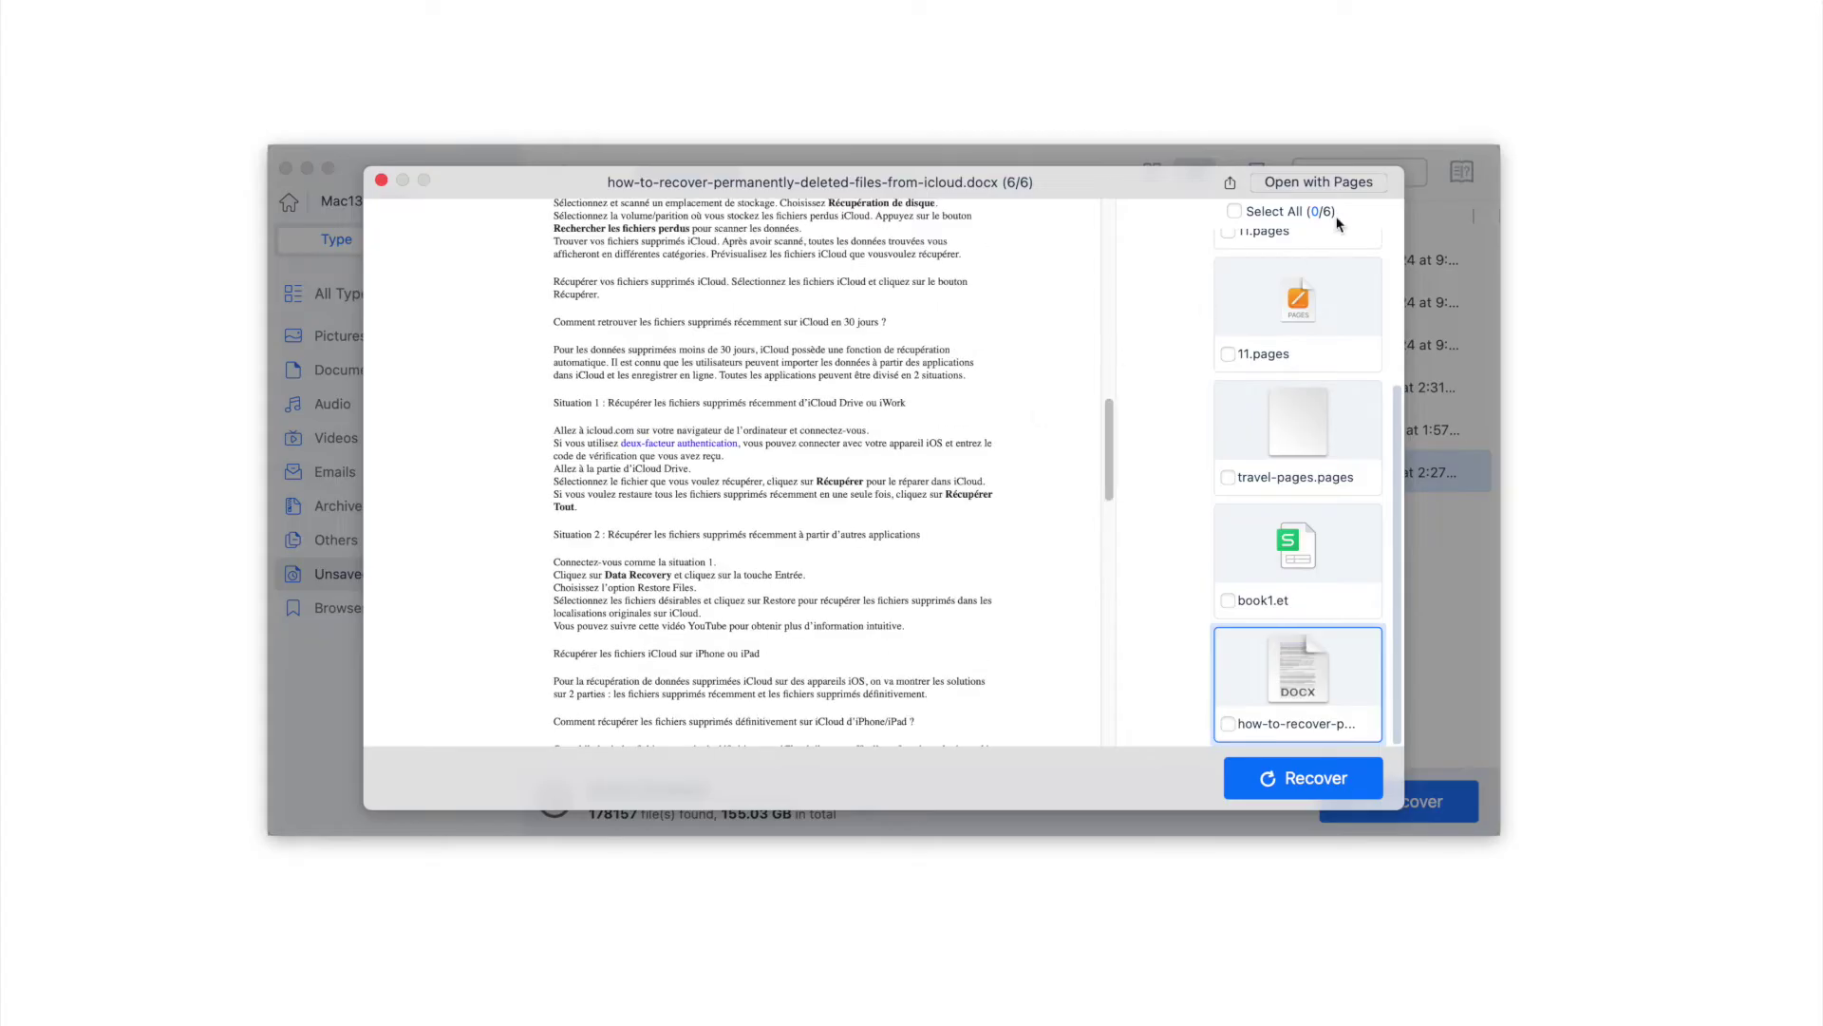
Close the docx preview and list the 14069 recovered Documents
click(381, 180)
click(361, 242)
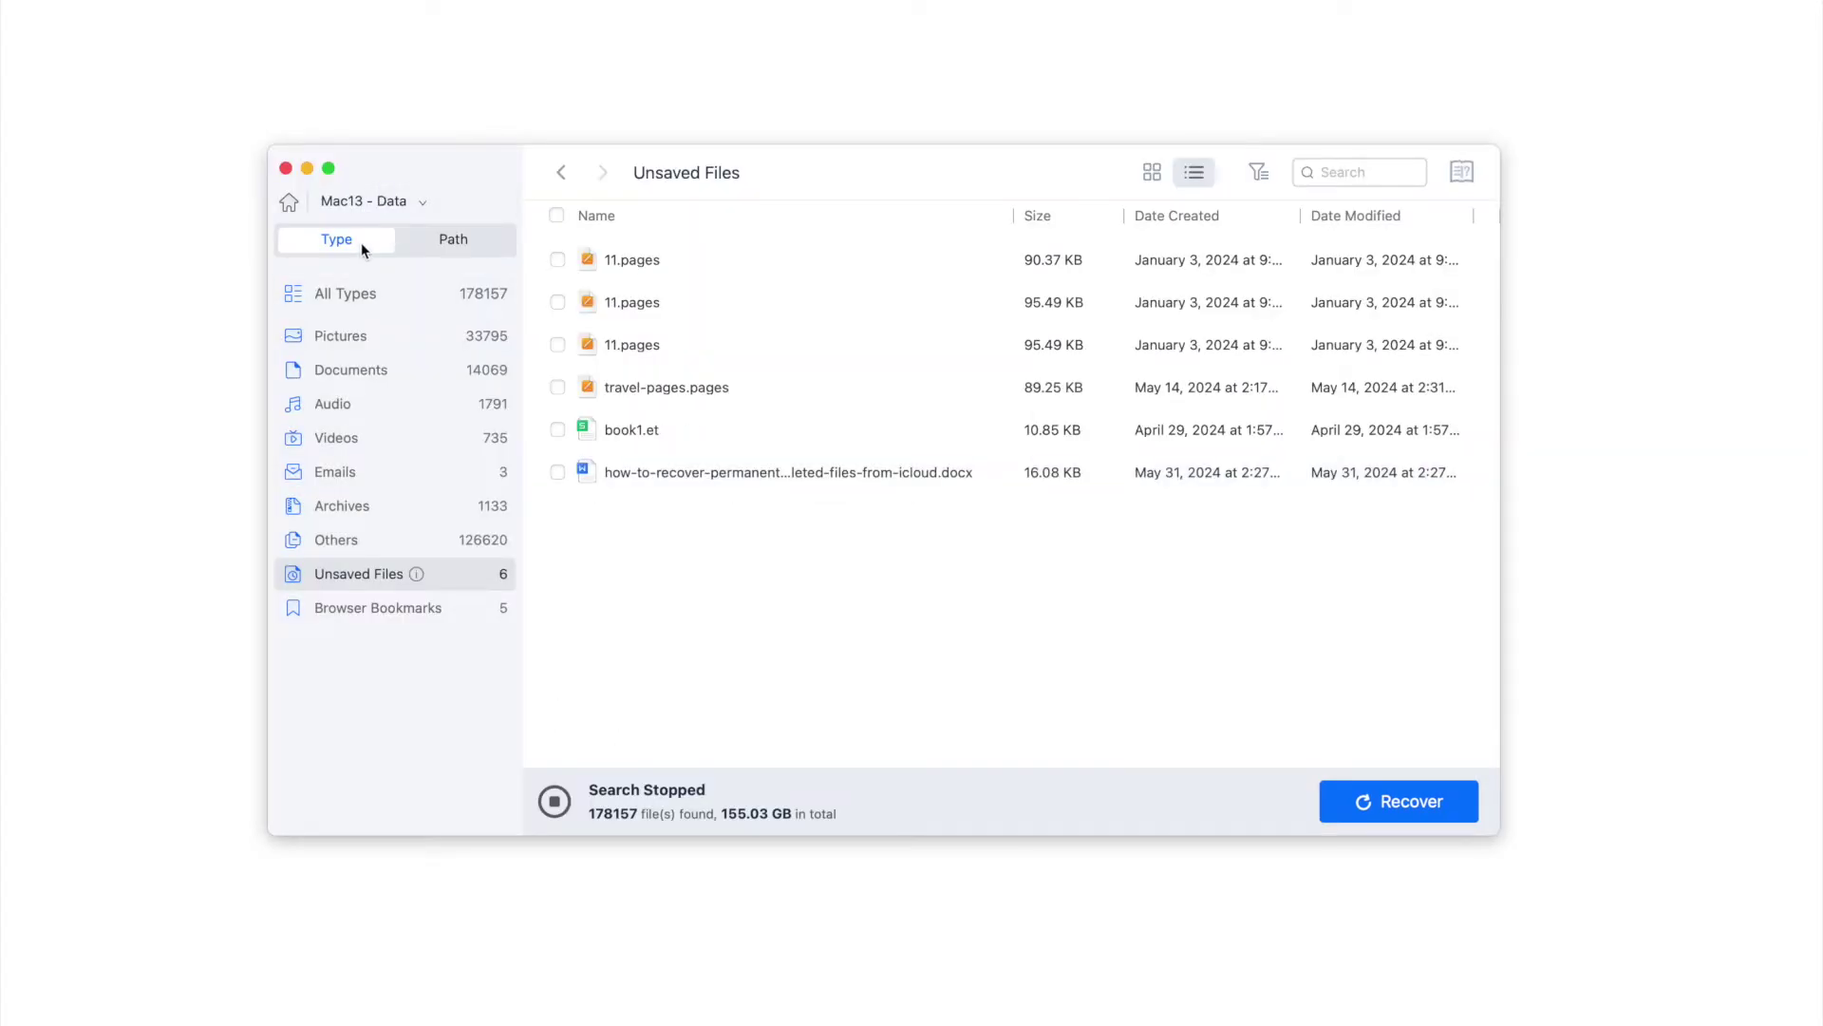
click(374, 369)
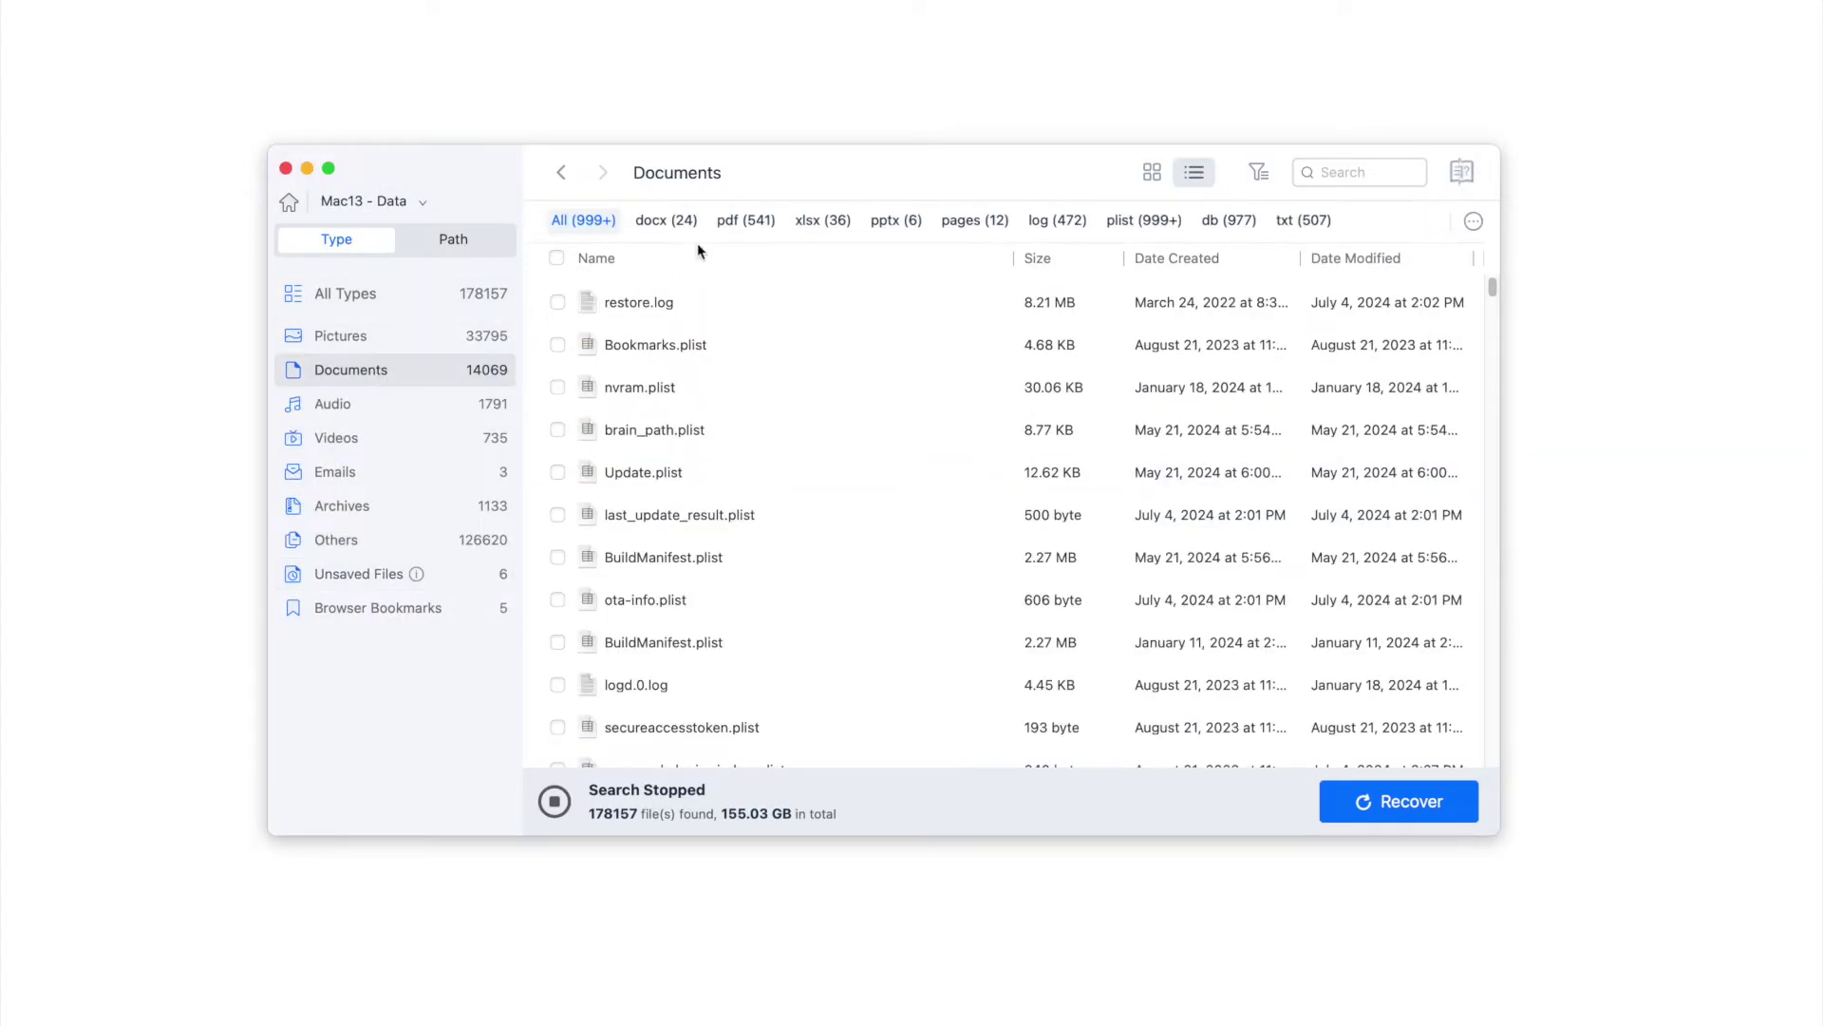
Show only the pdf documents as thumbnails and preview bookEdit.pdf
click(739, 221)
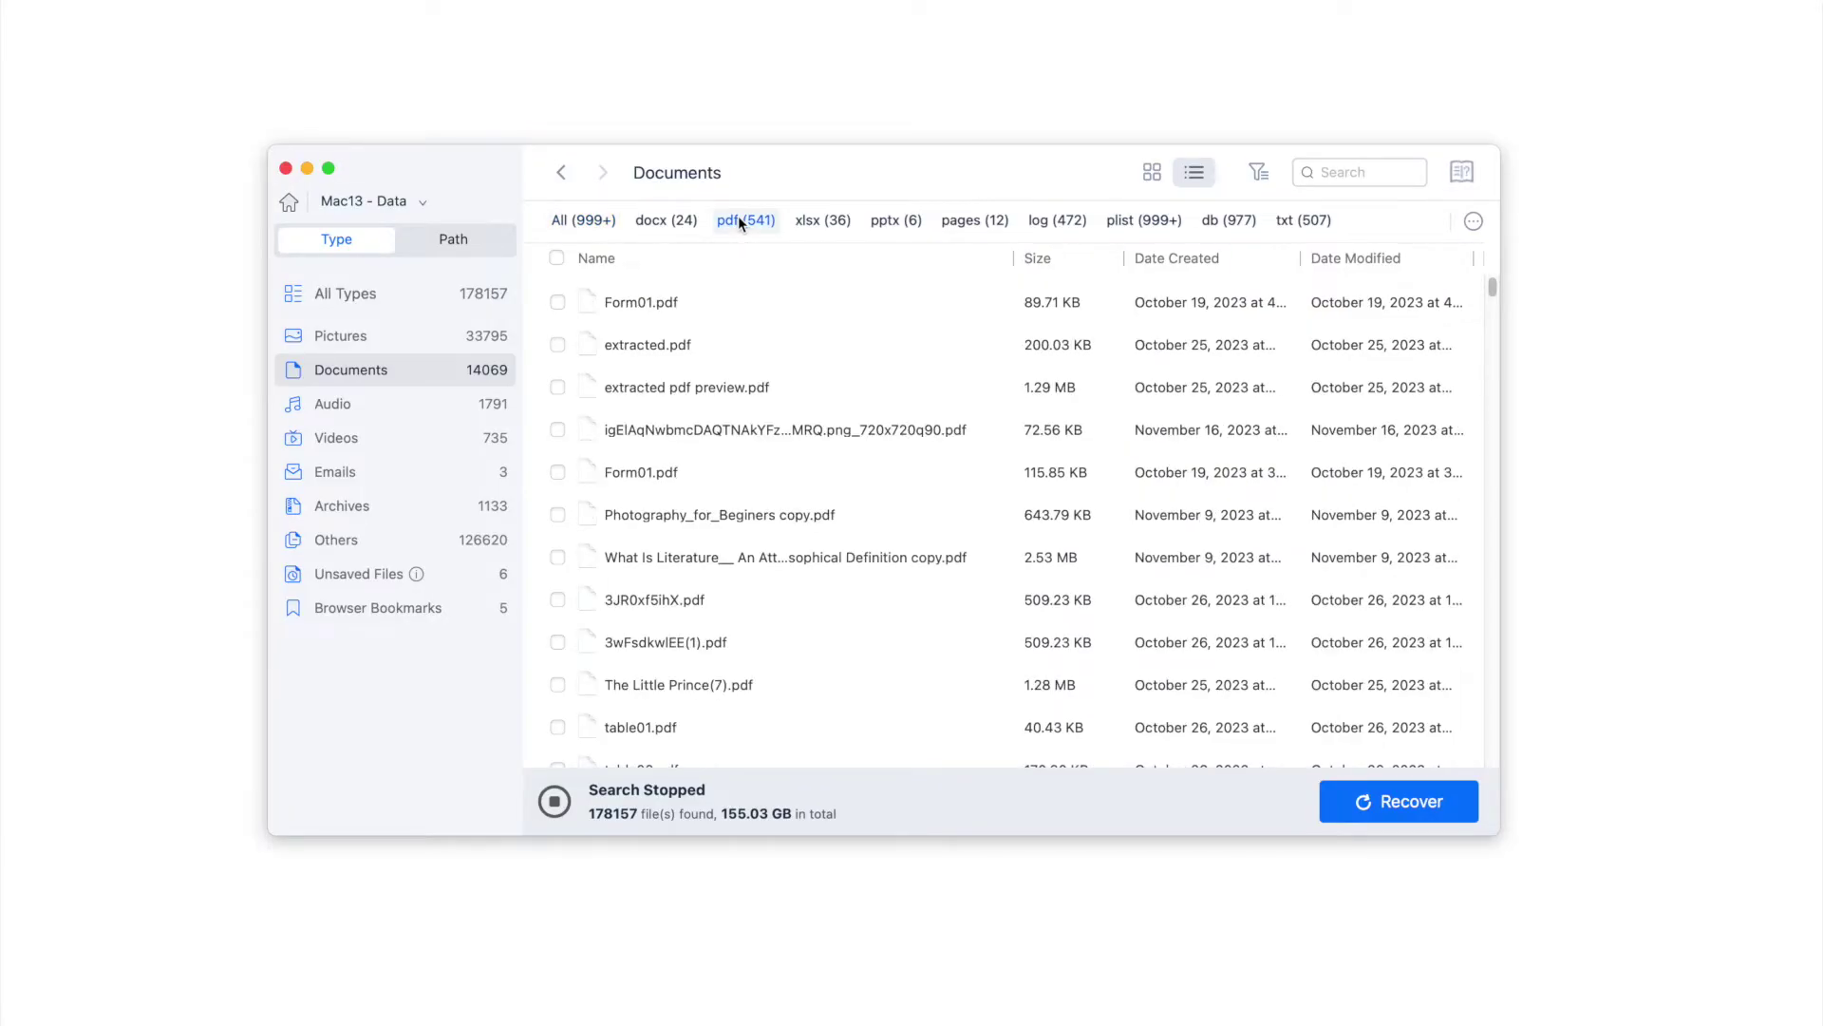
click(1152, 172)
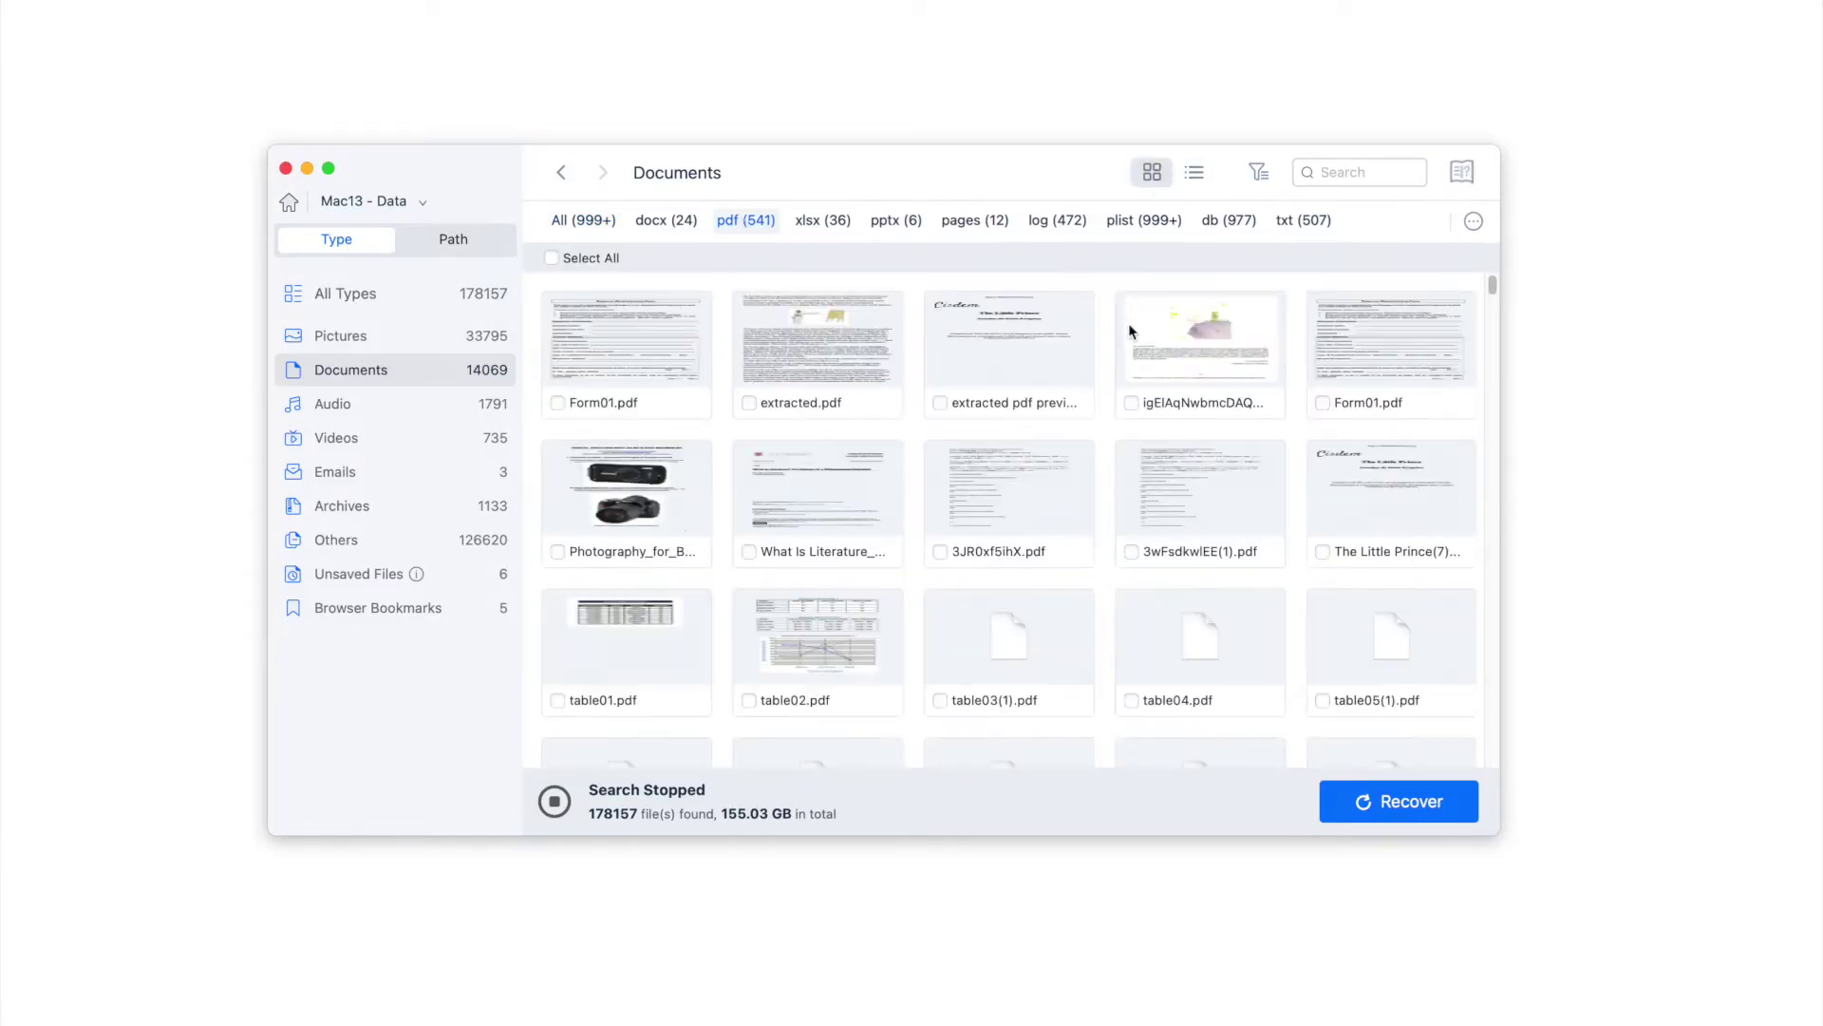
scroll(1105, 403, down, 2)
scroll(1107, 427, down, 8)
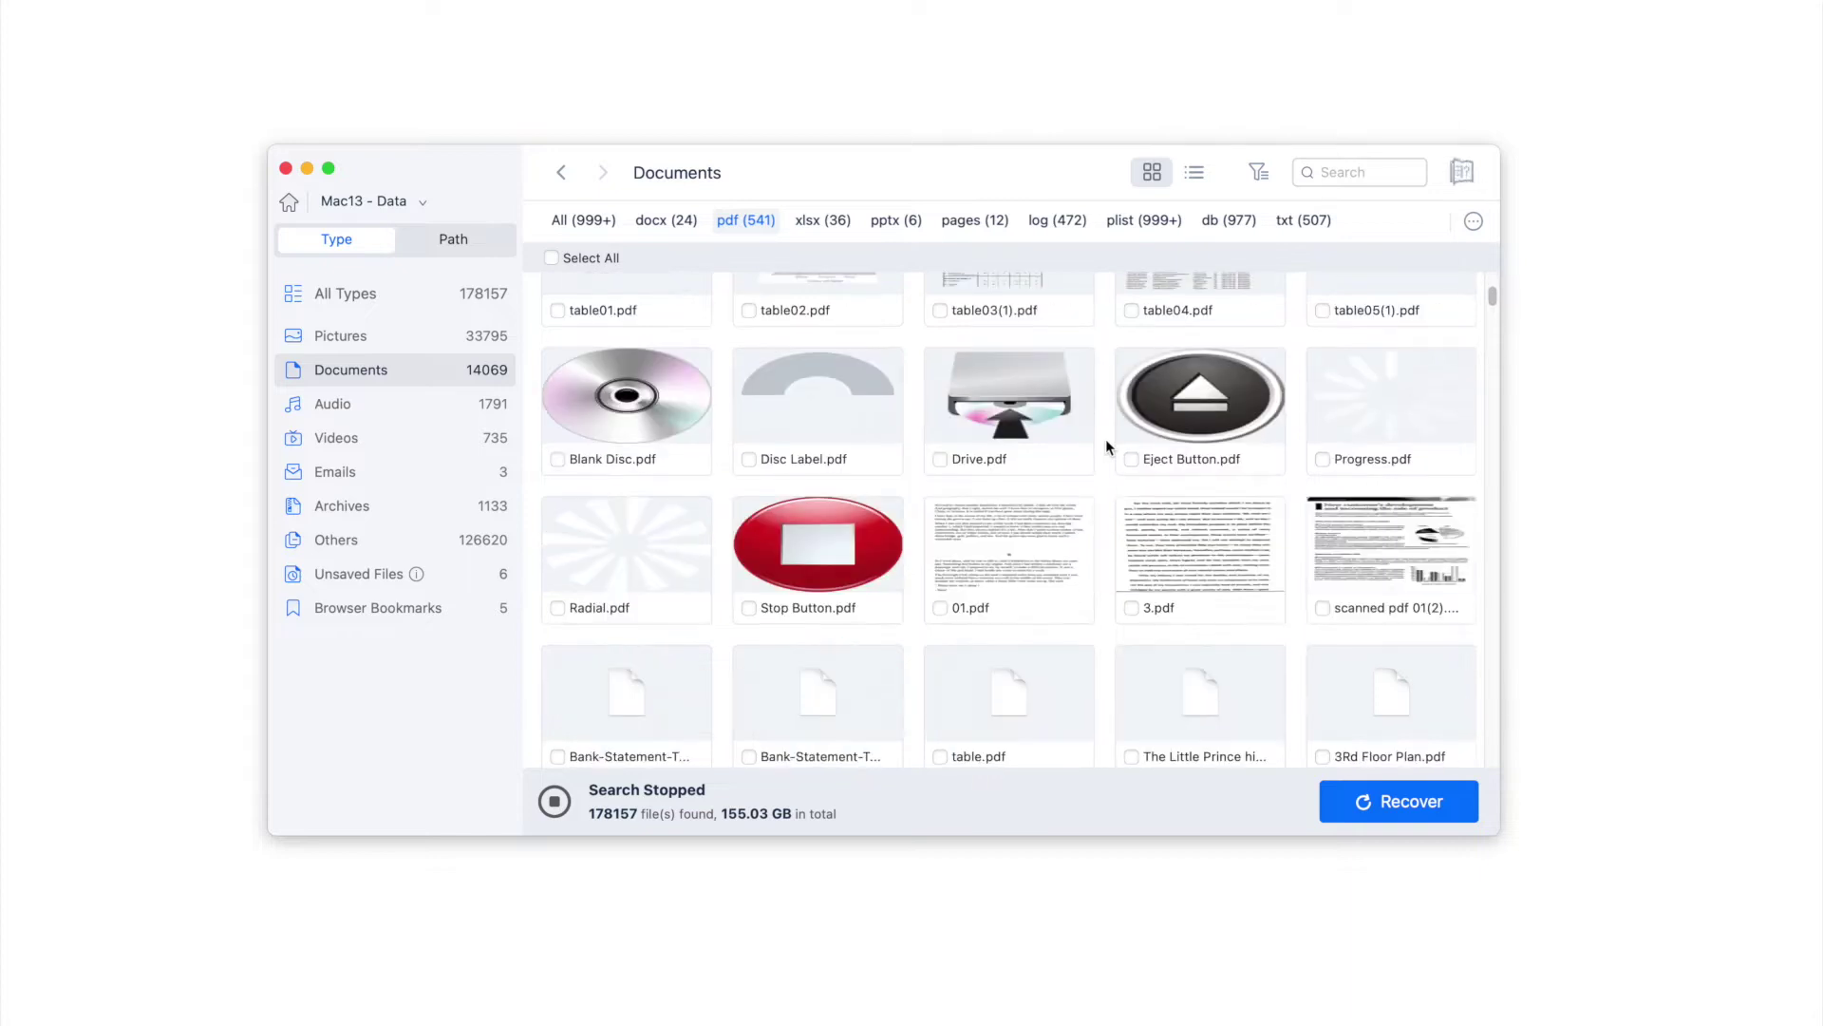
scroll(1106, 438, down, 8)
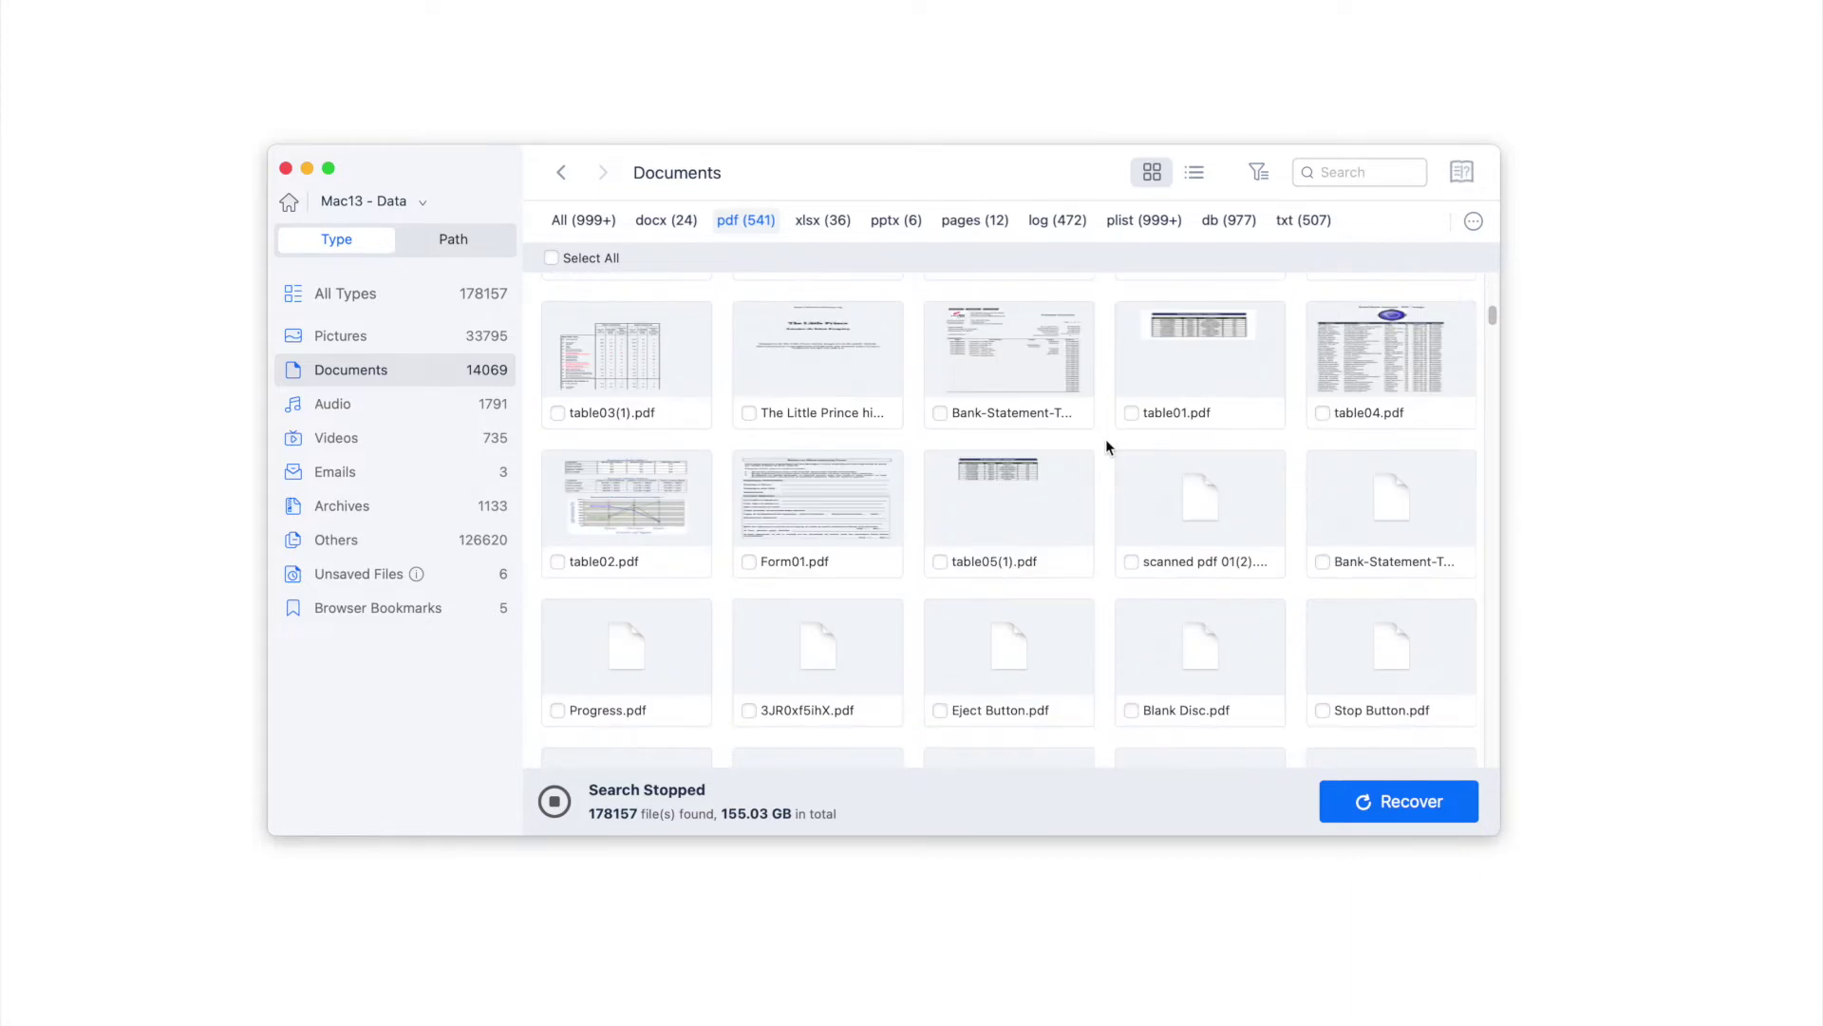
scroll(1106, 441, down, 5)
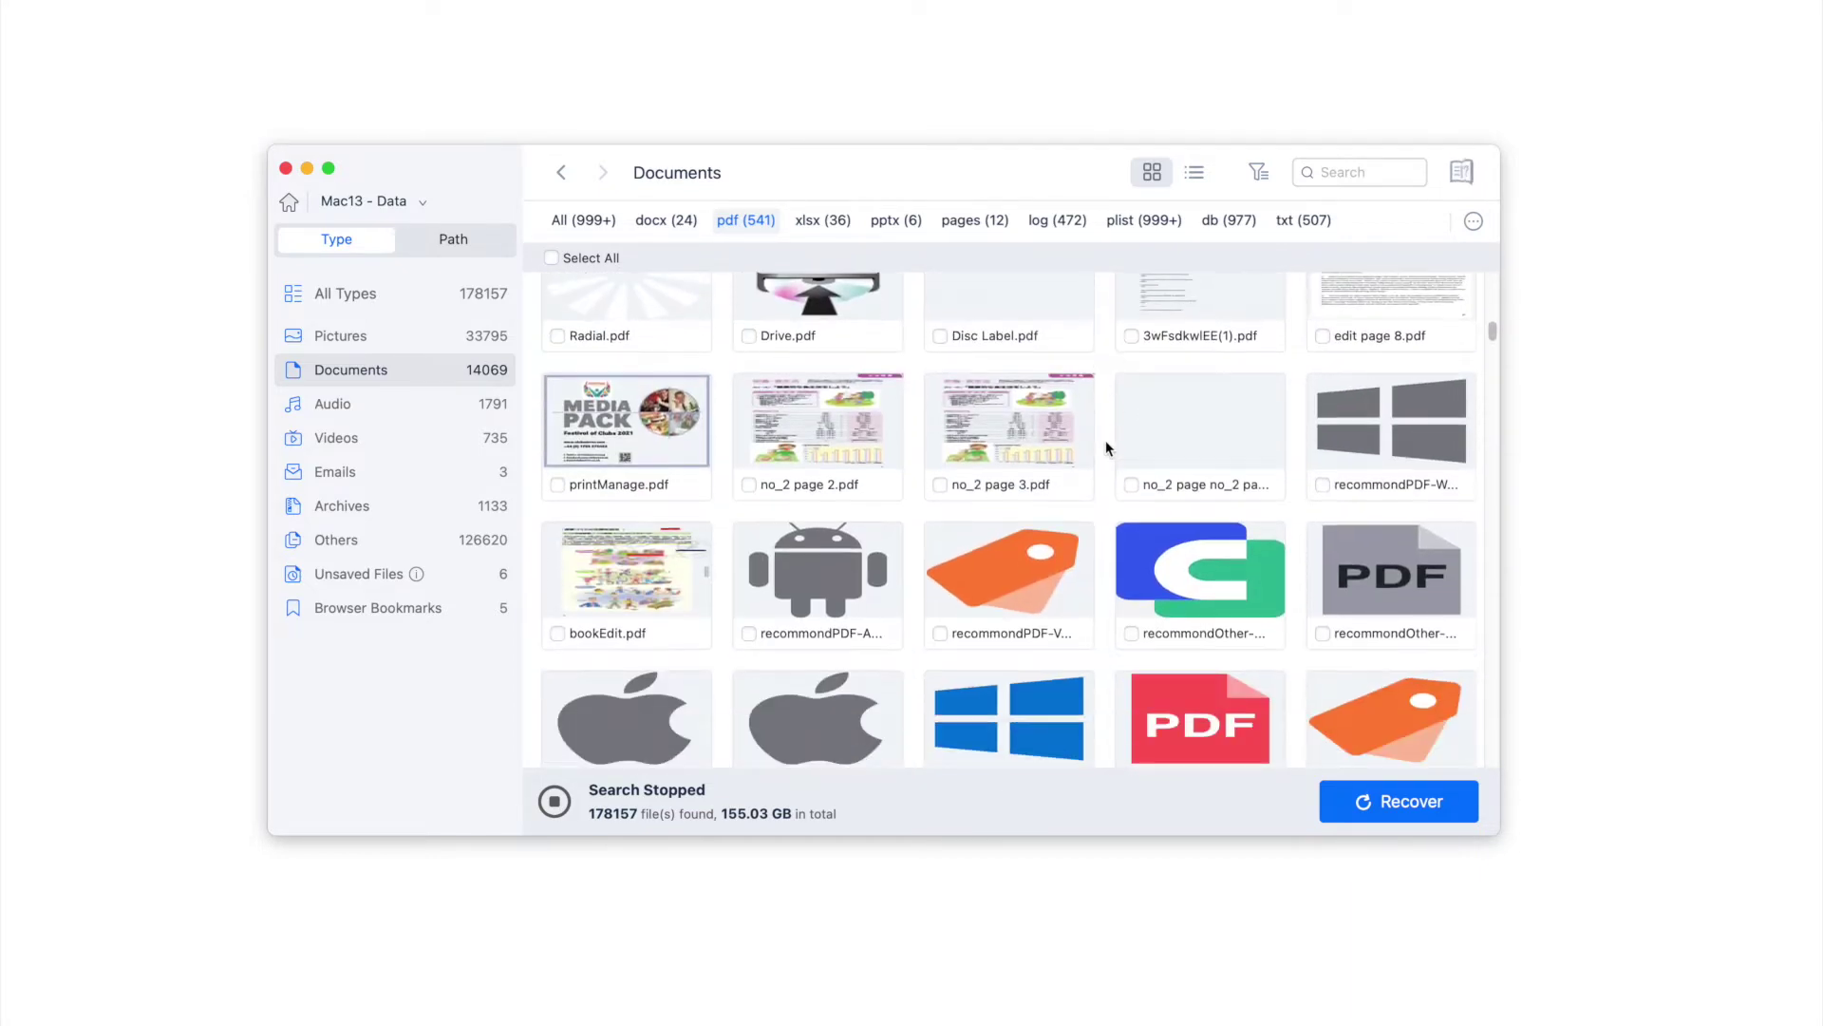
scroll(1106, 448, down, 2)
double_click(617, 458)
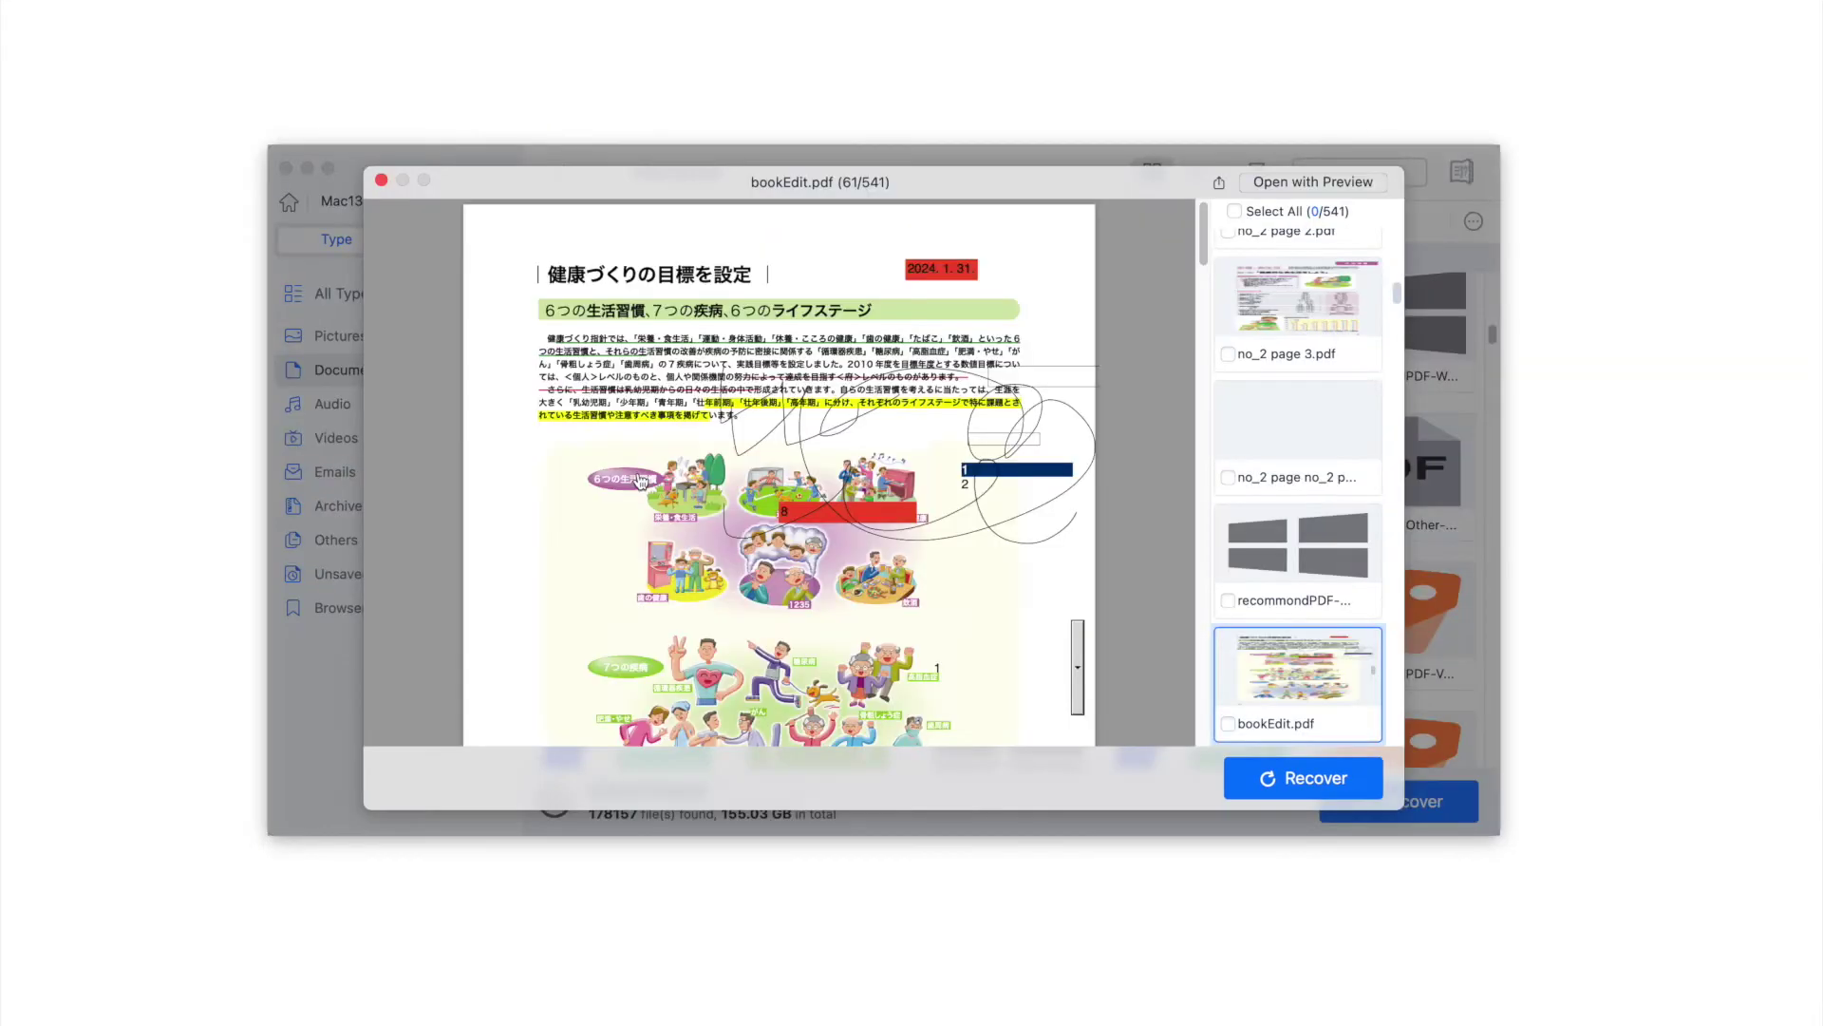
click(381, 180)
Preview scanned pdf 03.pdf down to its bar chart and start its recovery
scroll(950, 407, down, 6)
scroll(988, 462, down, 2)
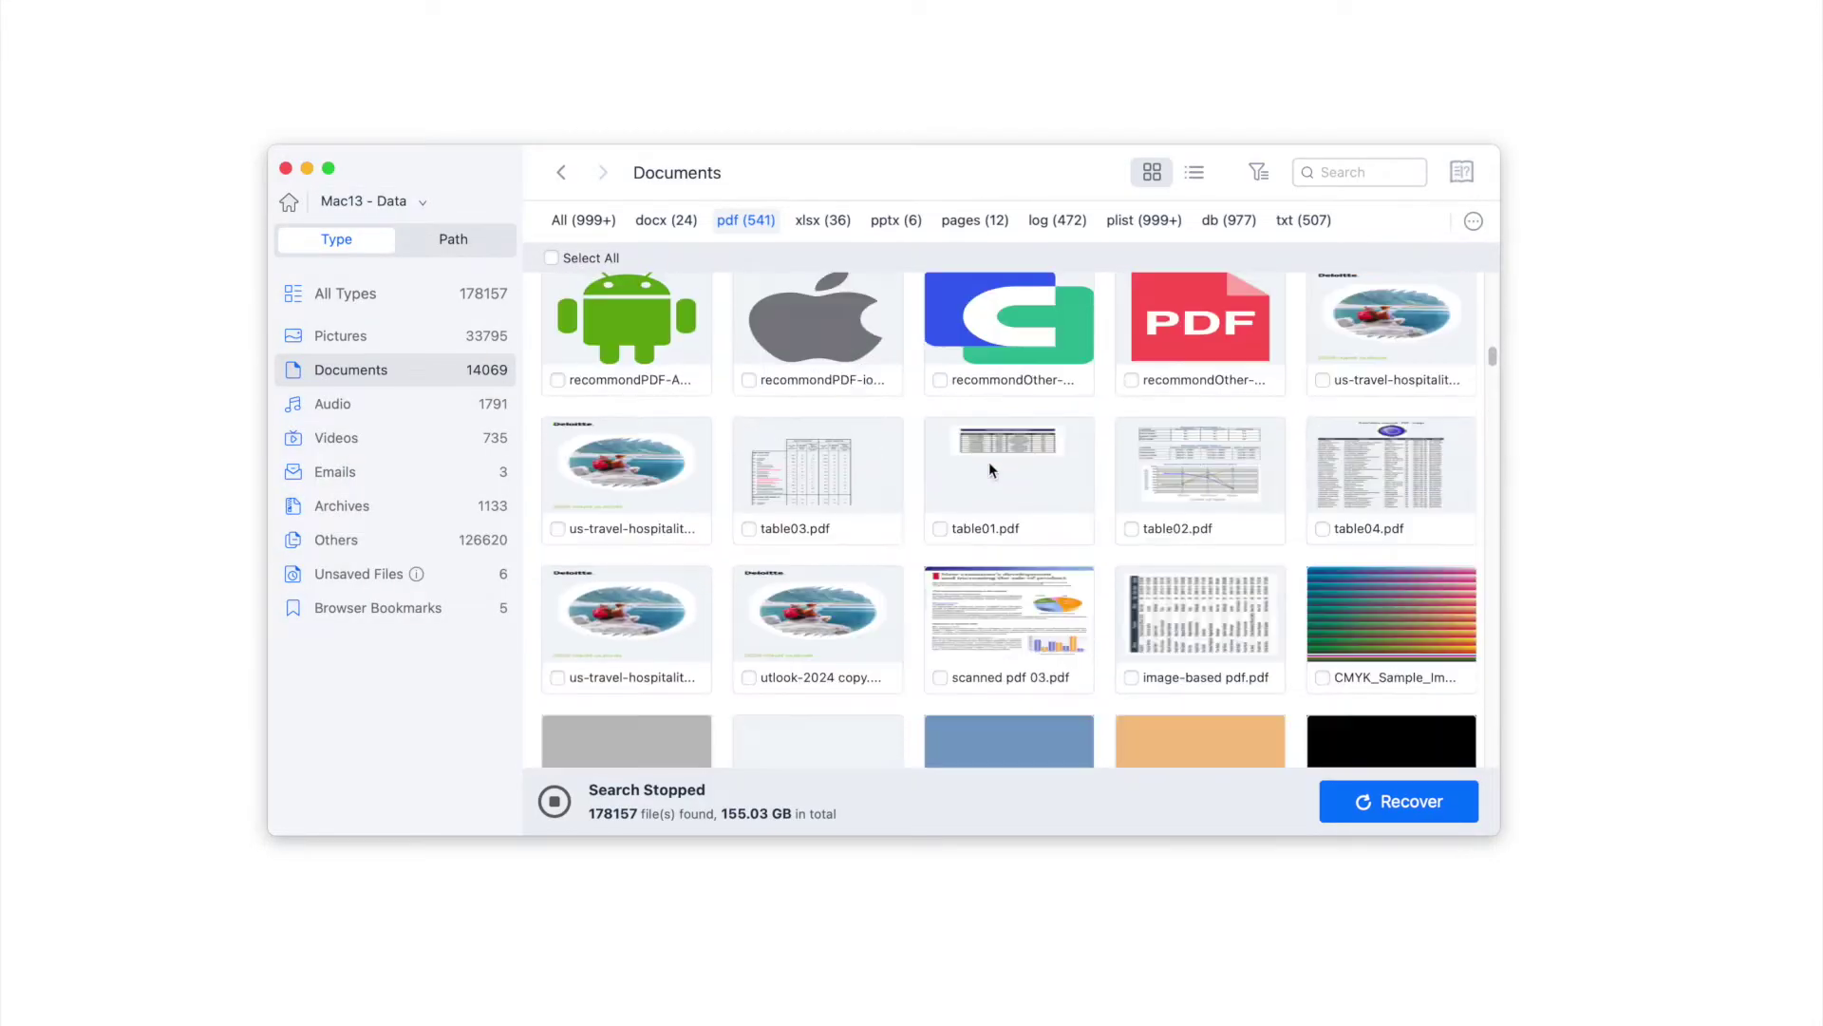
double_click(1022, 612)
scroll(714, 501, down, 5)
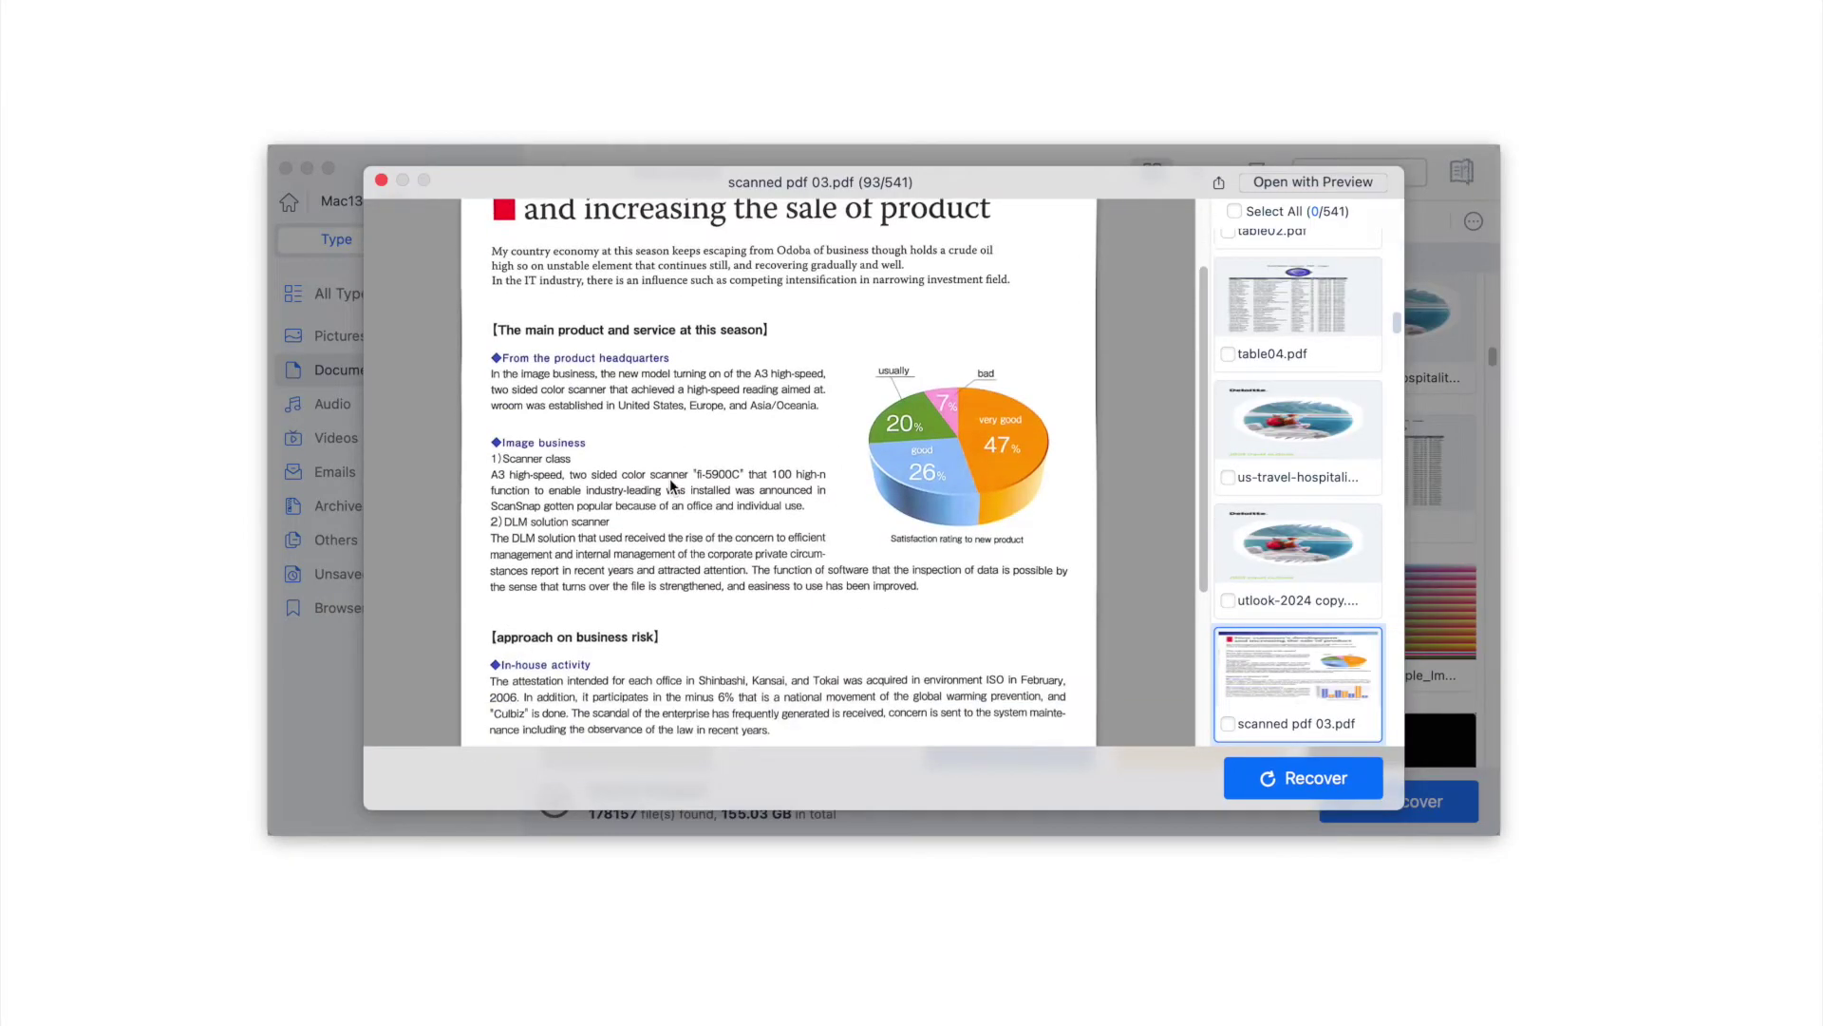
click(1291, 784)
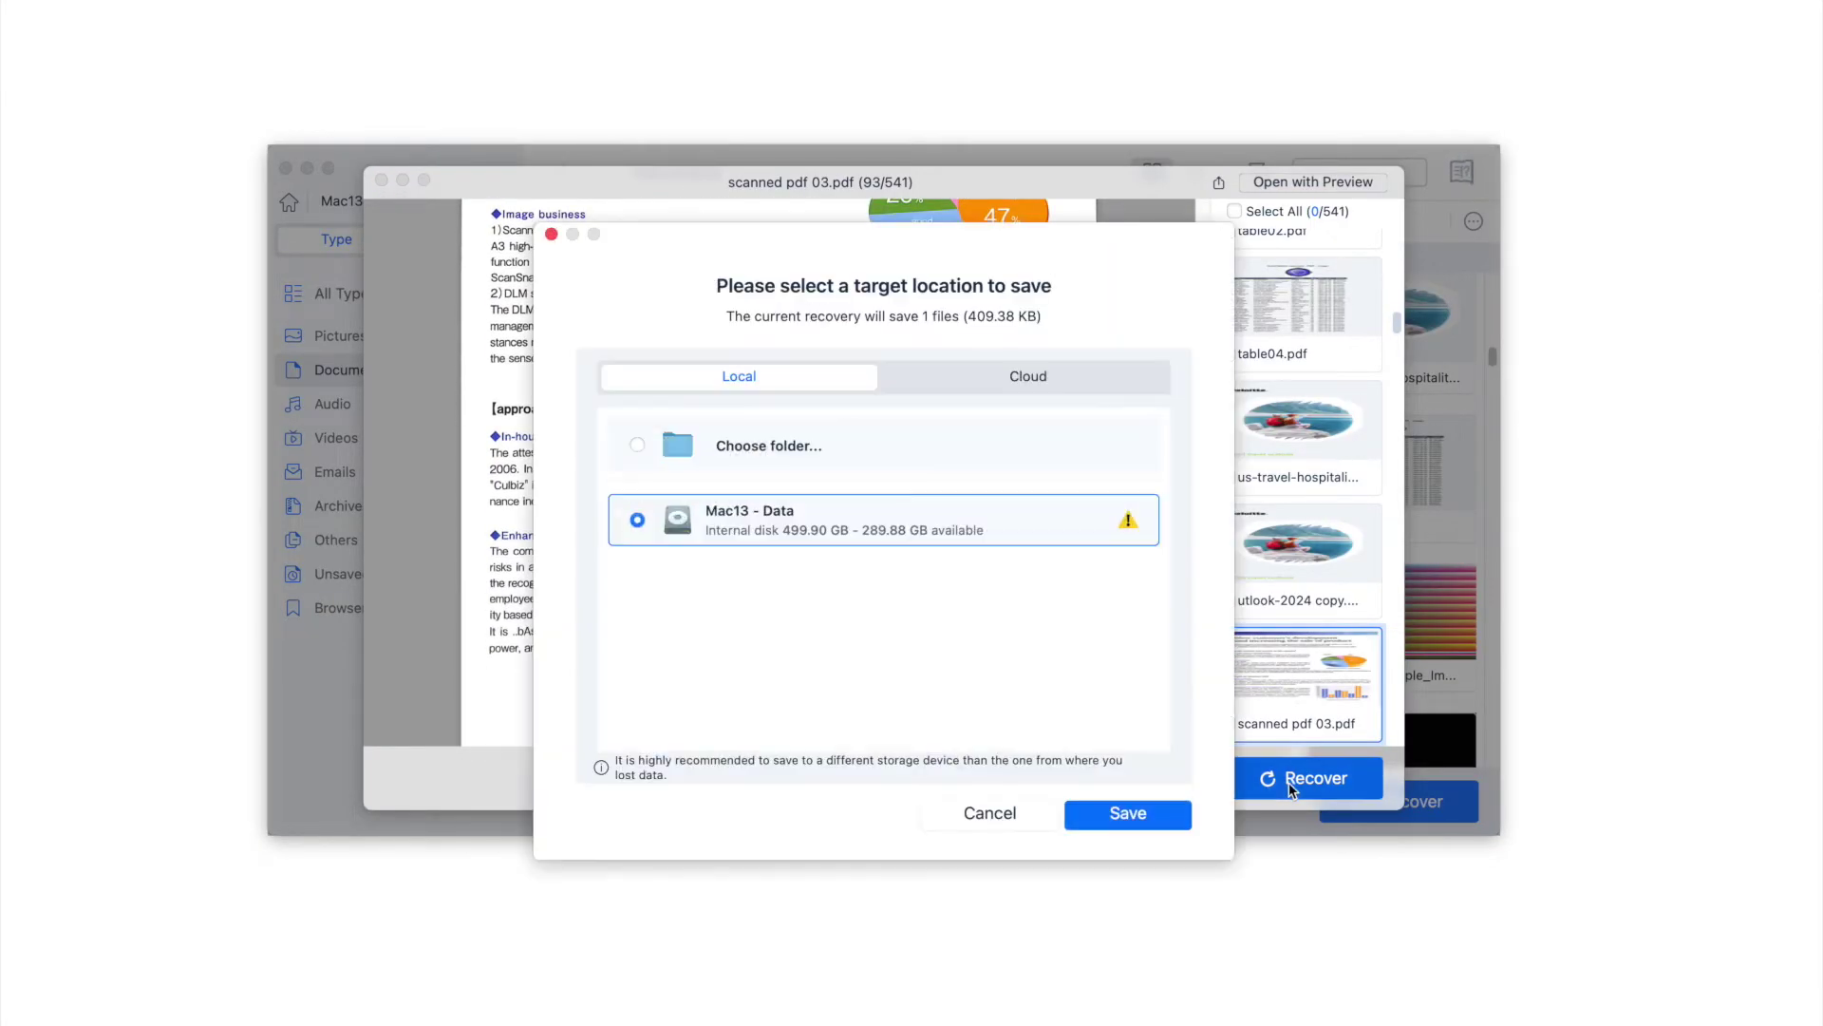
Set Desktop as the target folder and save the recovered scanned pdf 03.pdf there
click(634, 443)
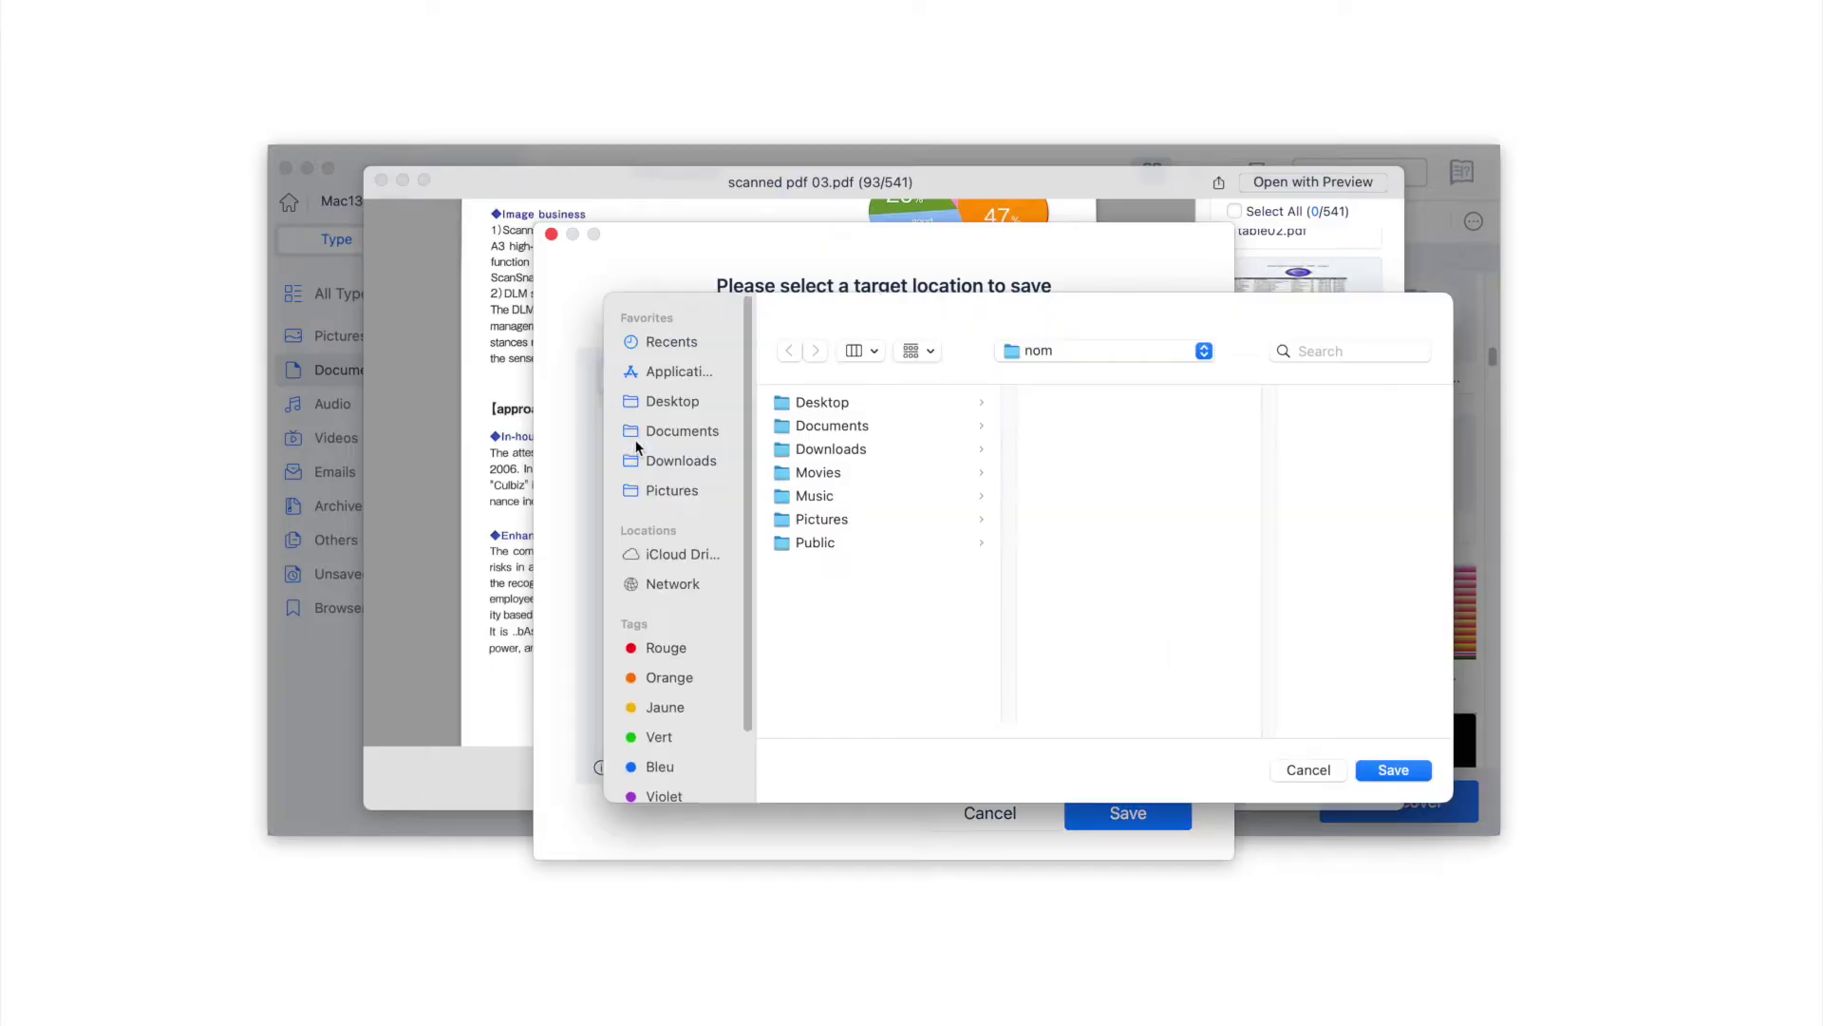
click(864, 399)
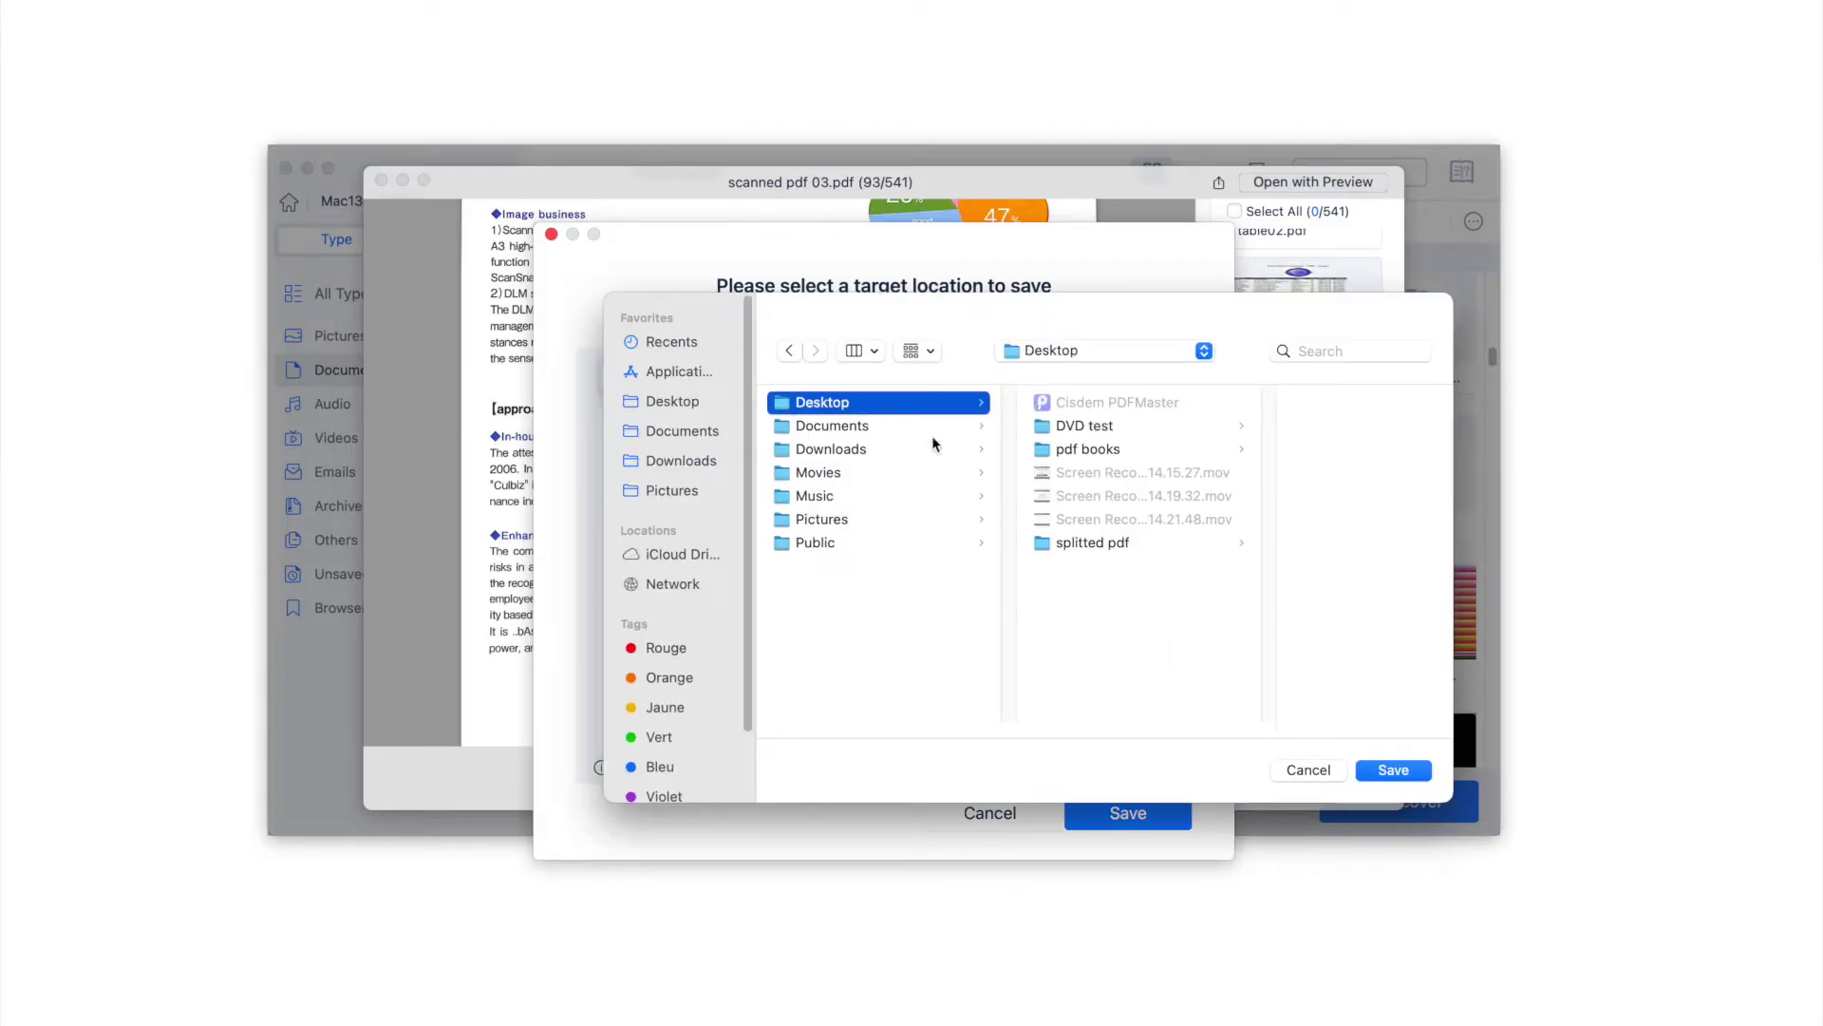
click(1390, 770)
click(1117, 796)
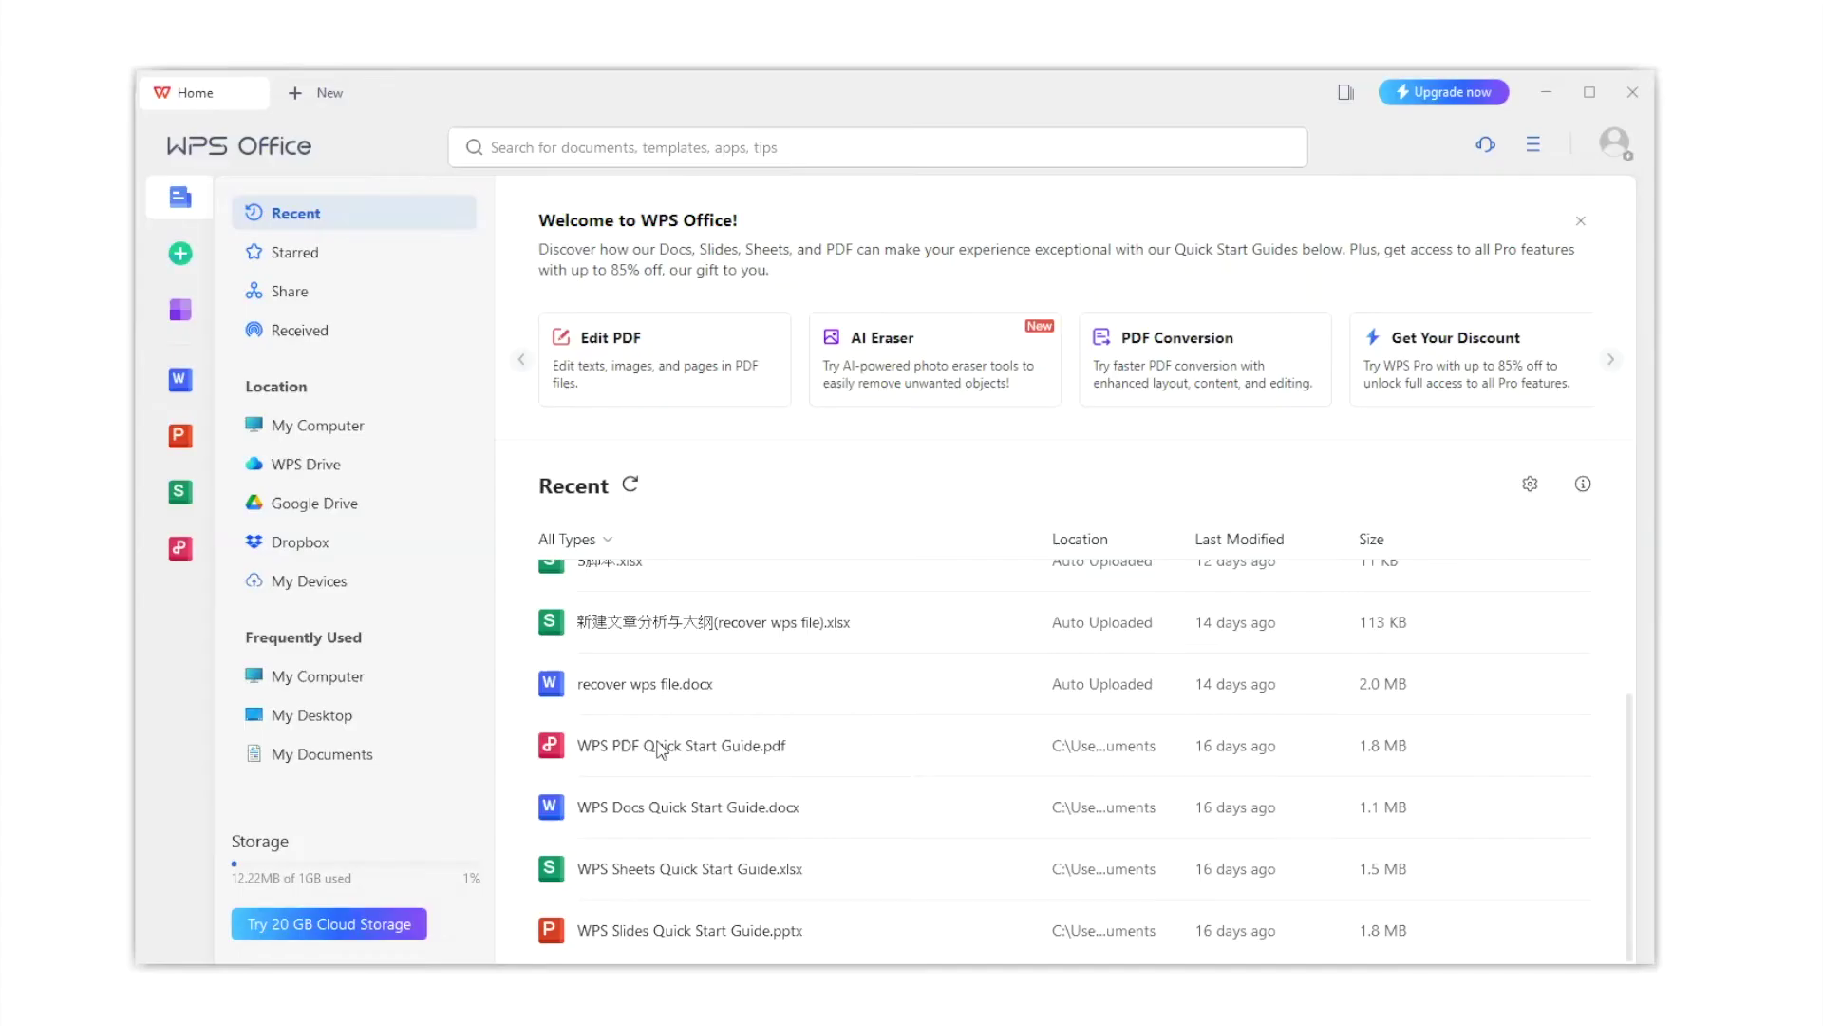
Create a new blank Docs document using the + New button
click(180, 260)
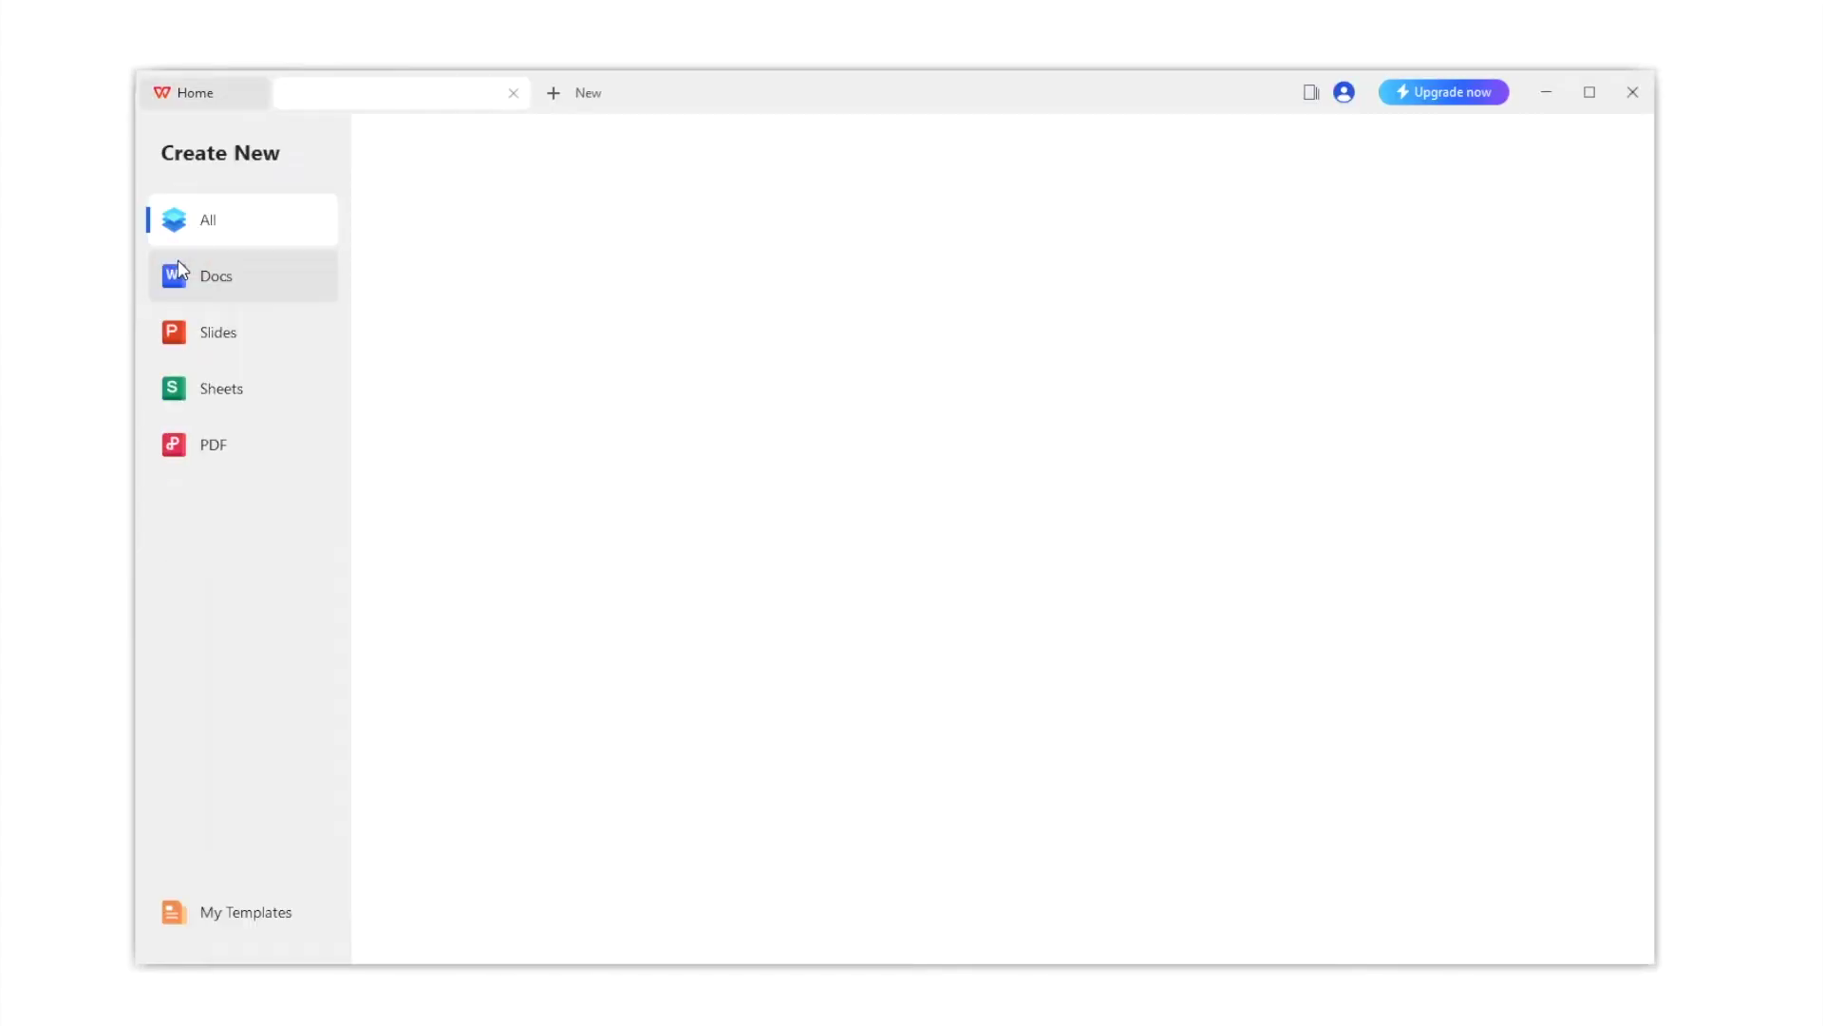
click(209, 279)
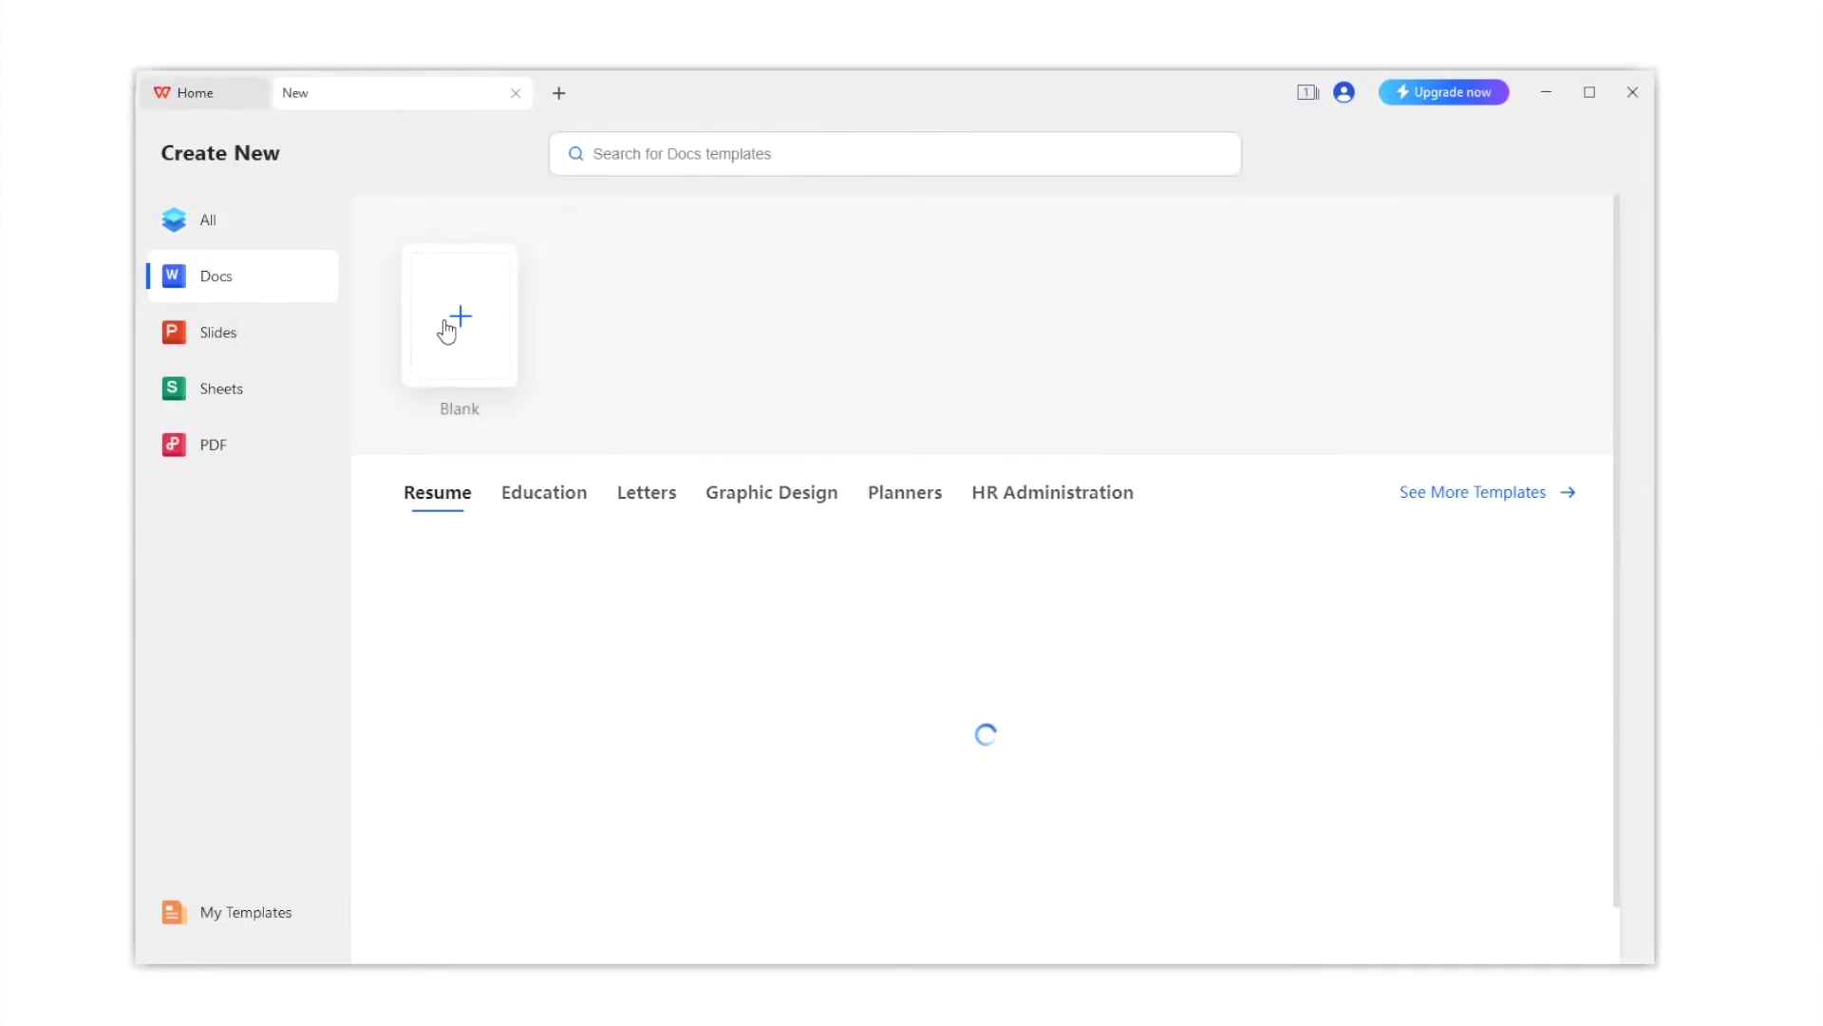
click(444, 323)
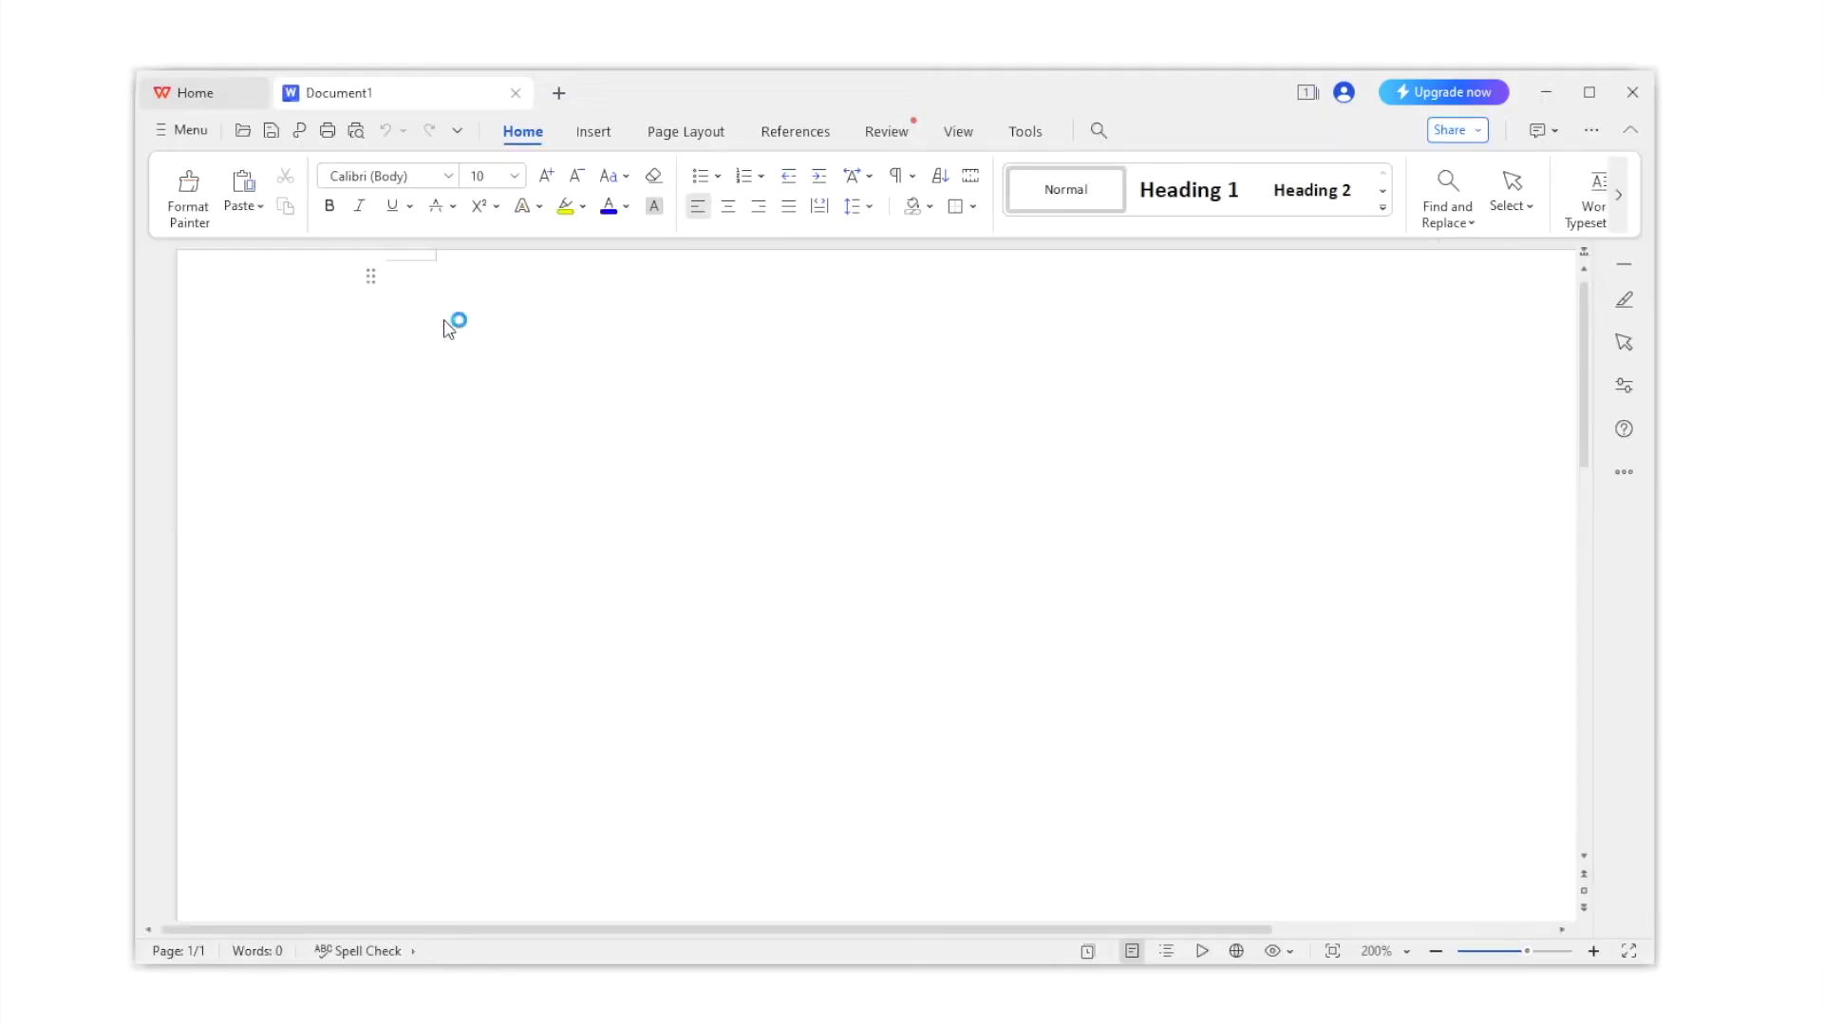
Open Auto Backup's details and reopen all backups of 'how to compress a video on windows'
click(181, 129)
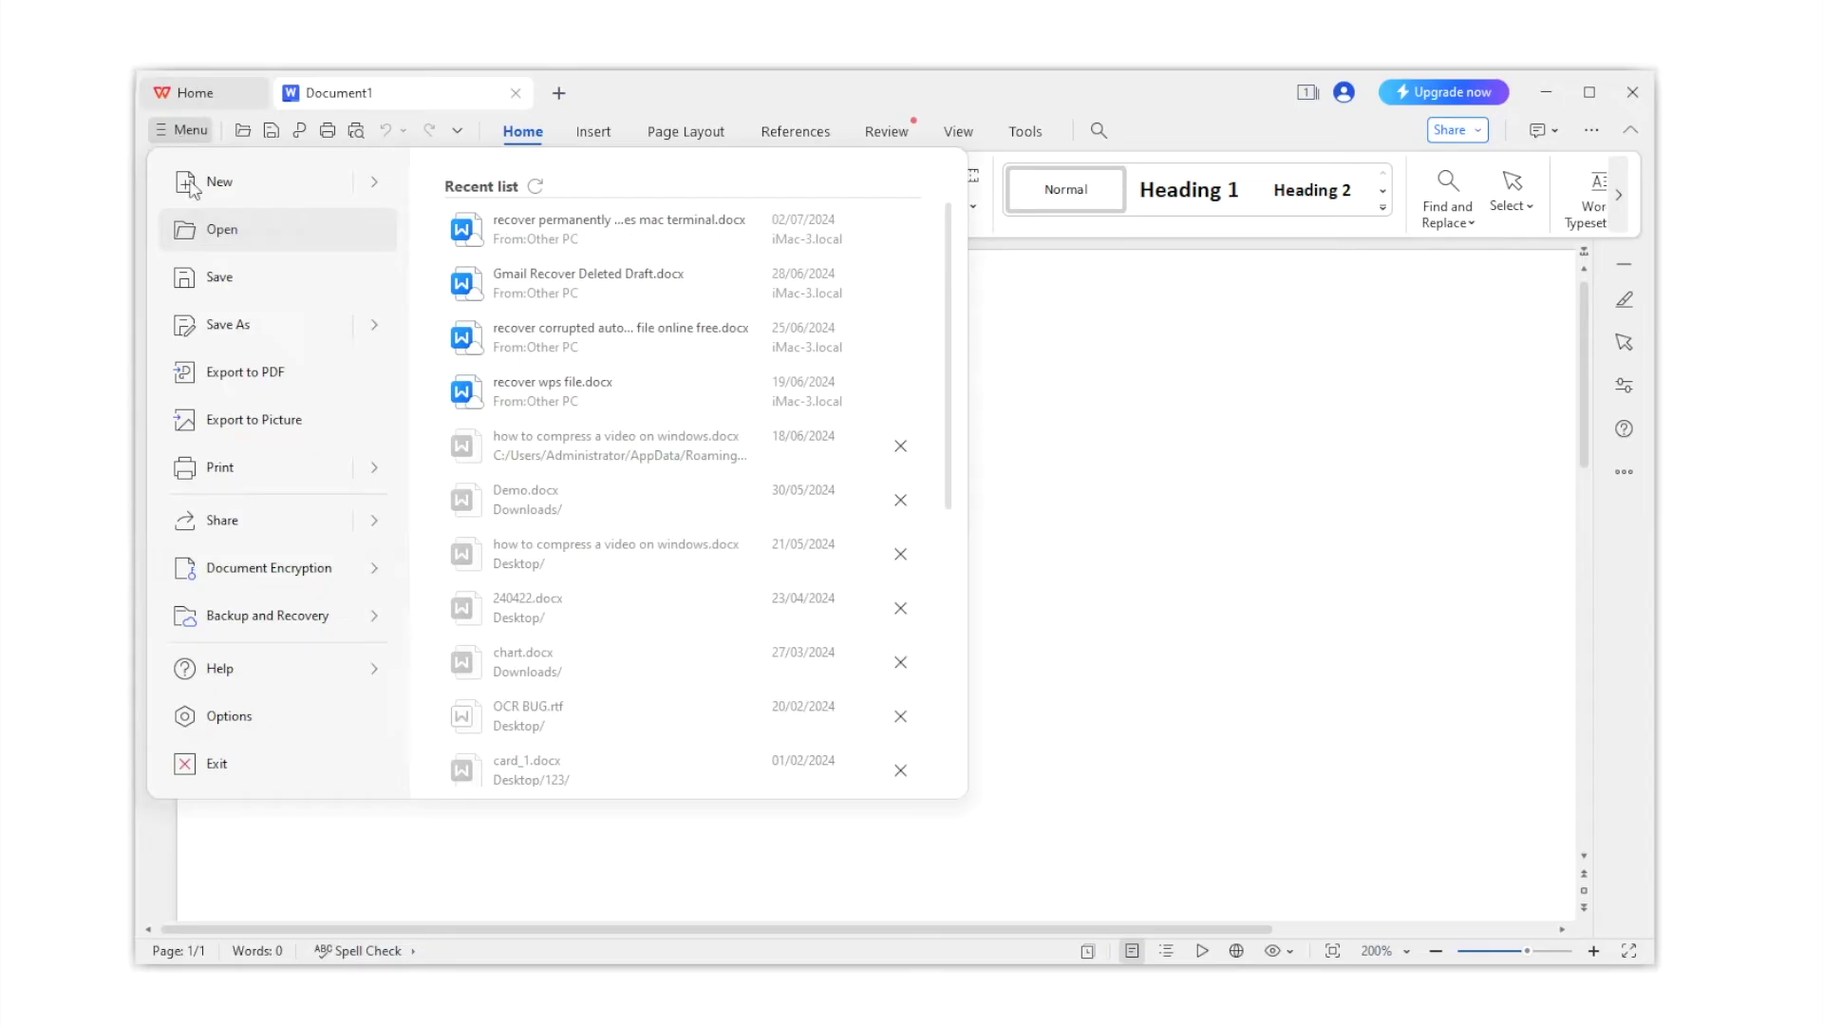
mouse_move(331, 621)
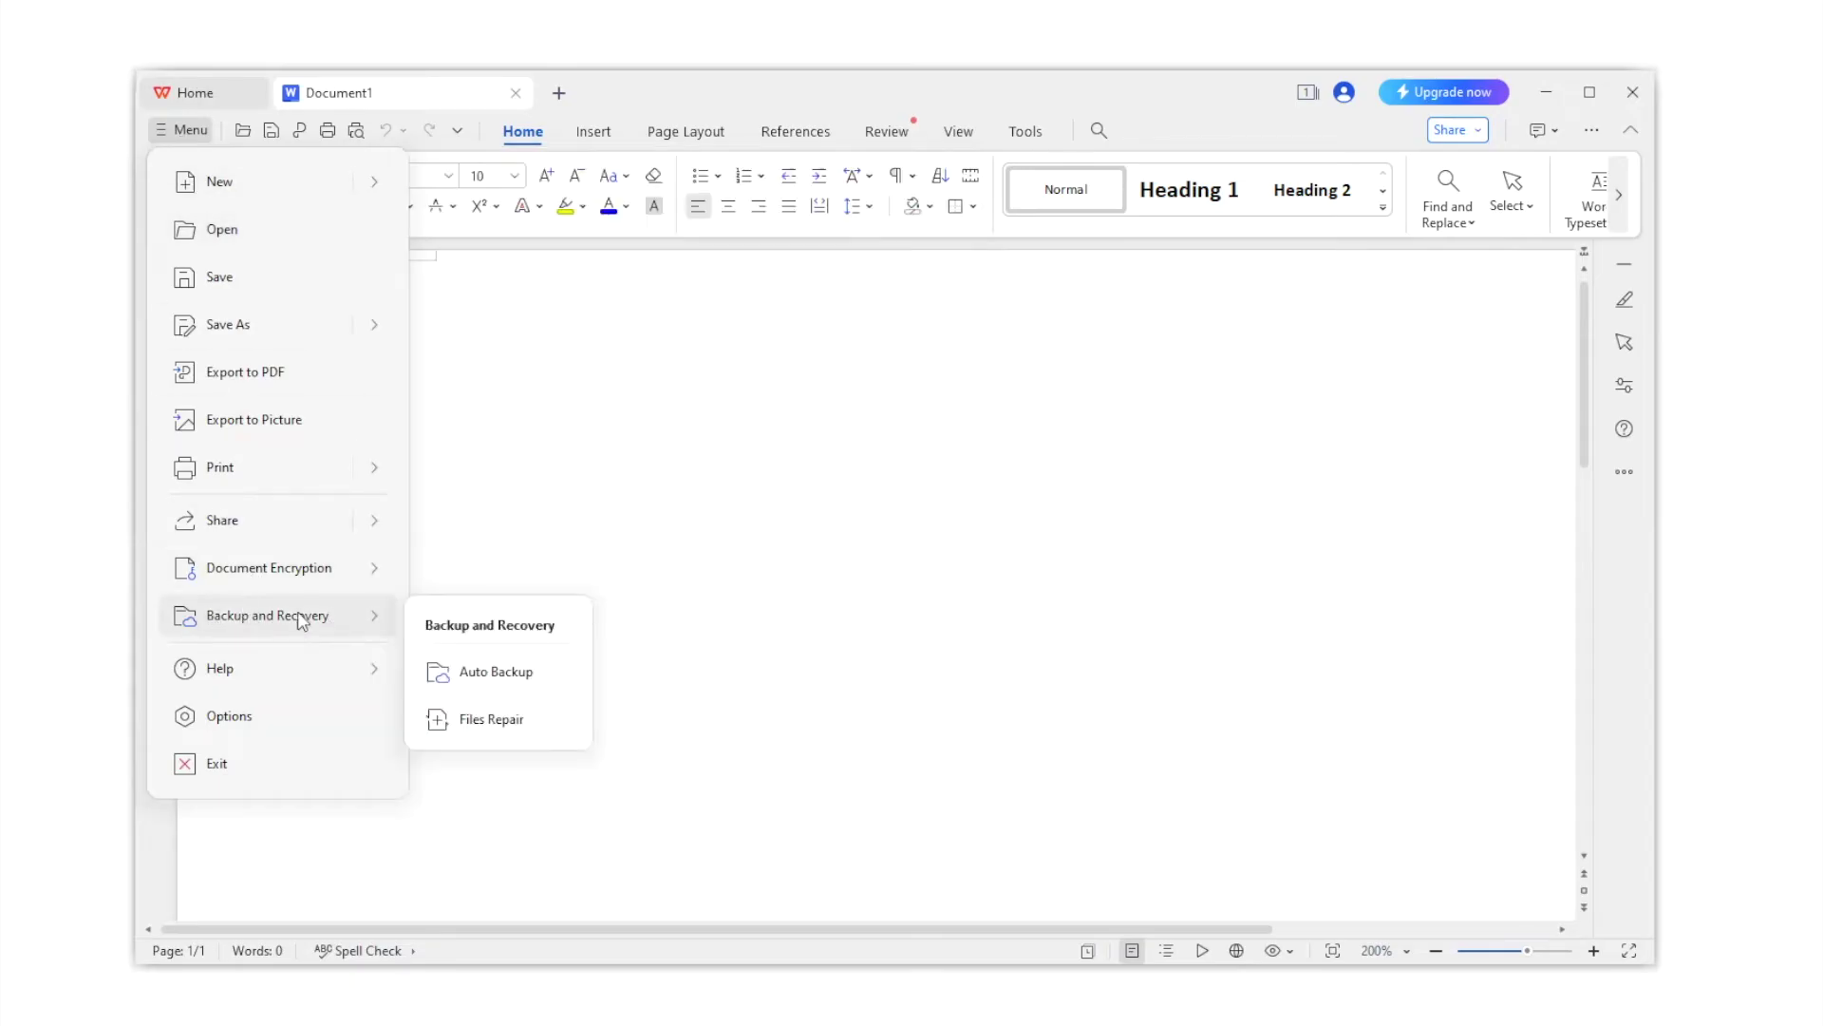
click(473, 674)
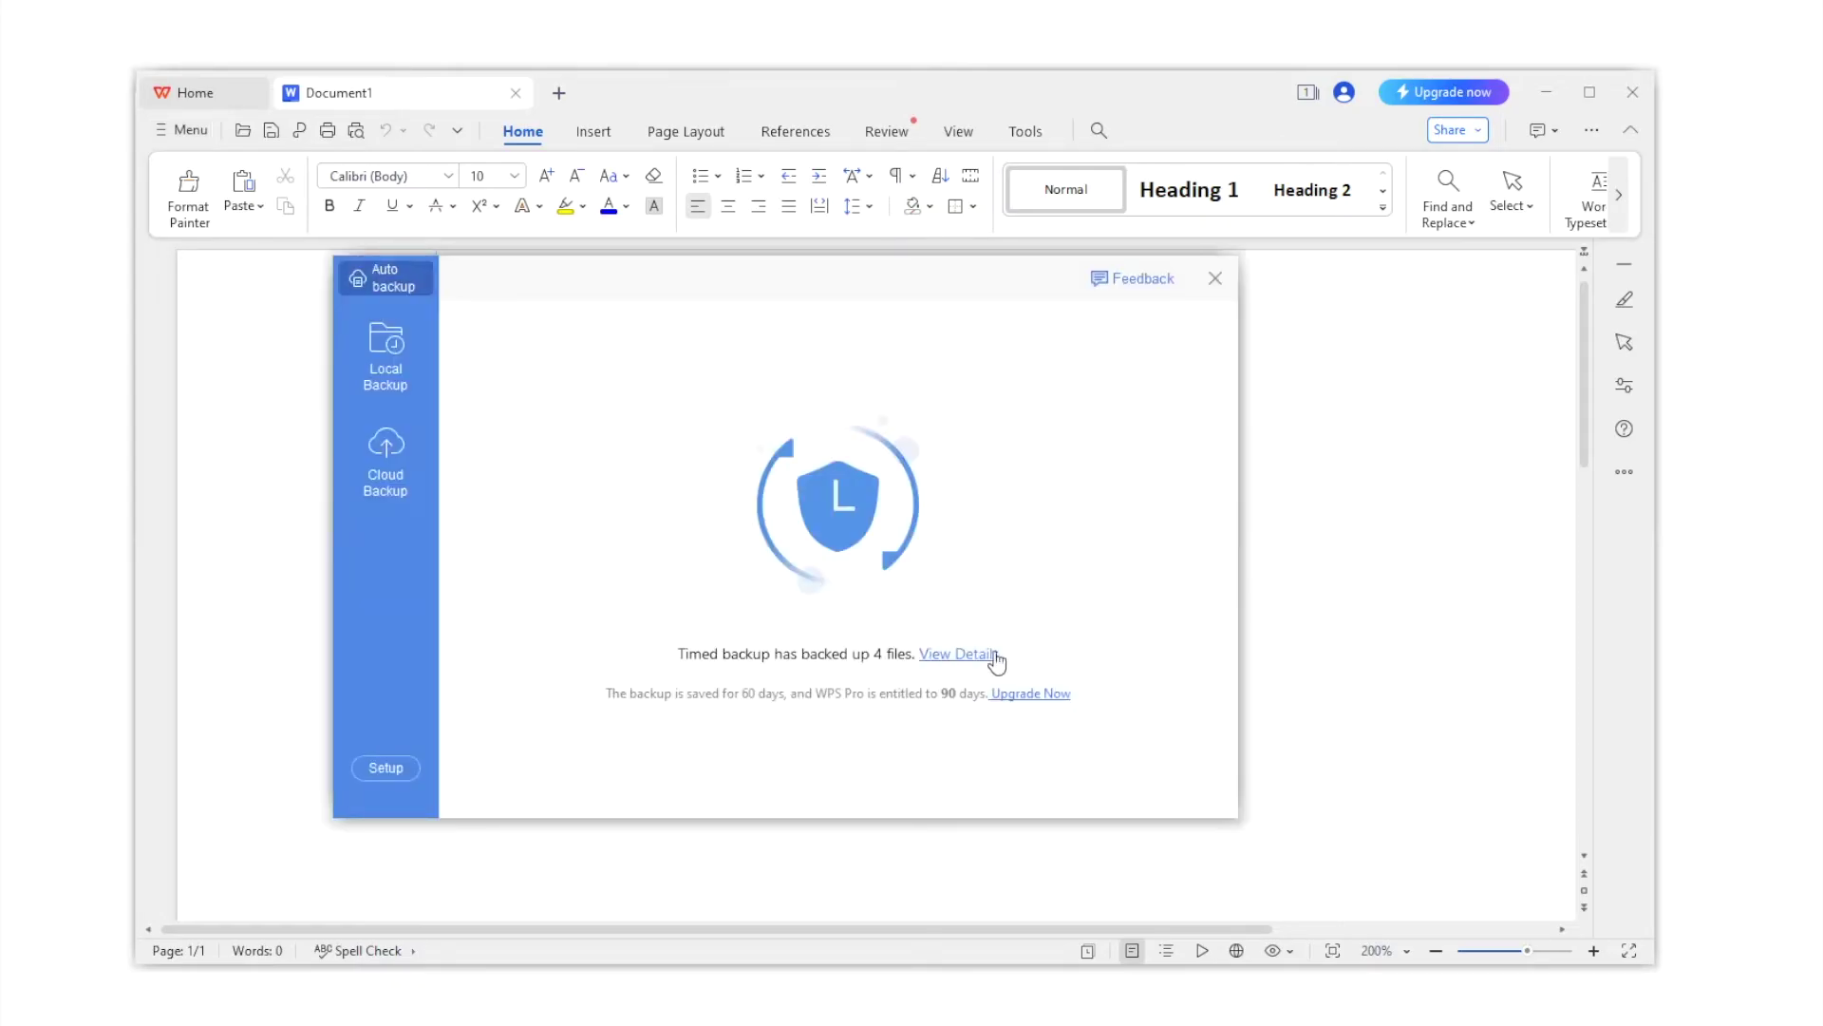
click(957, 655)
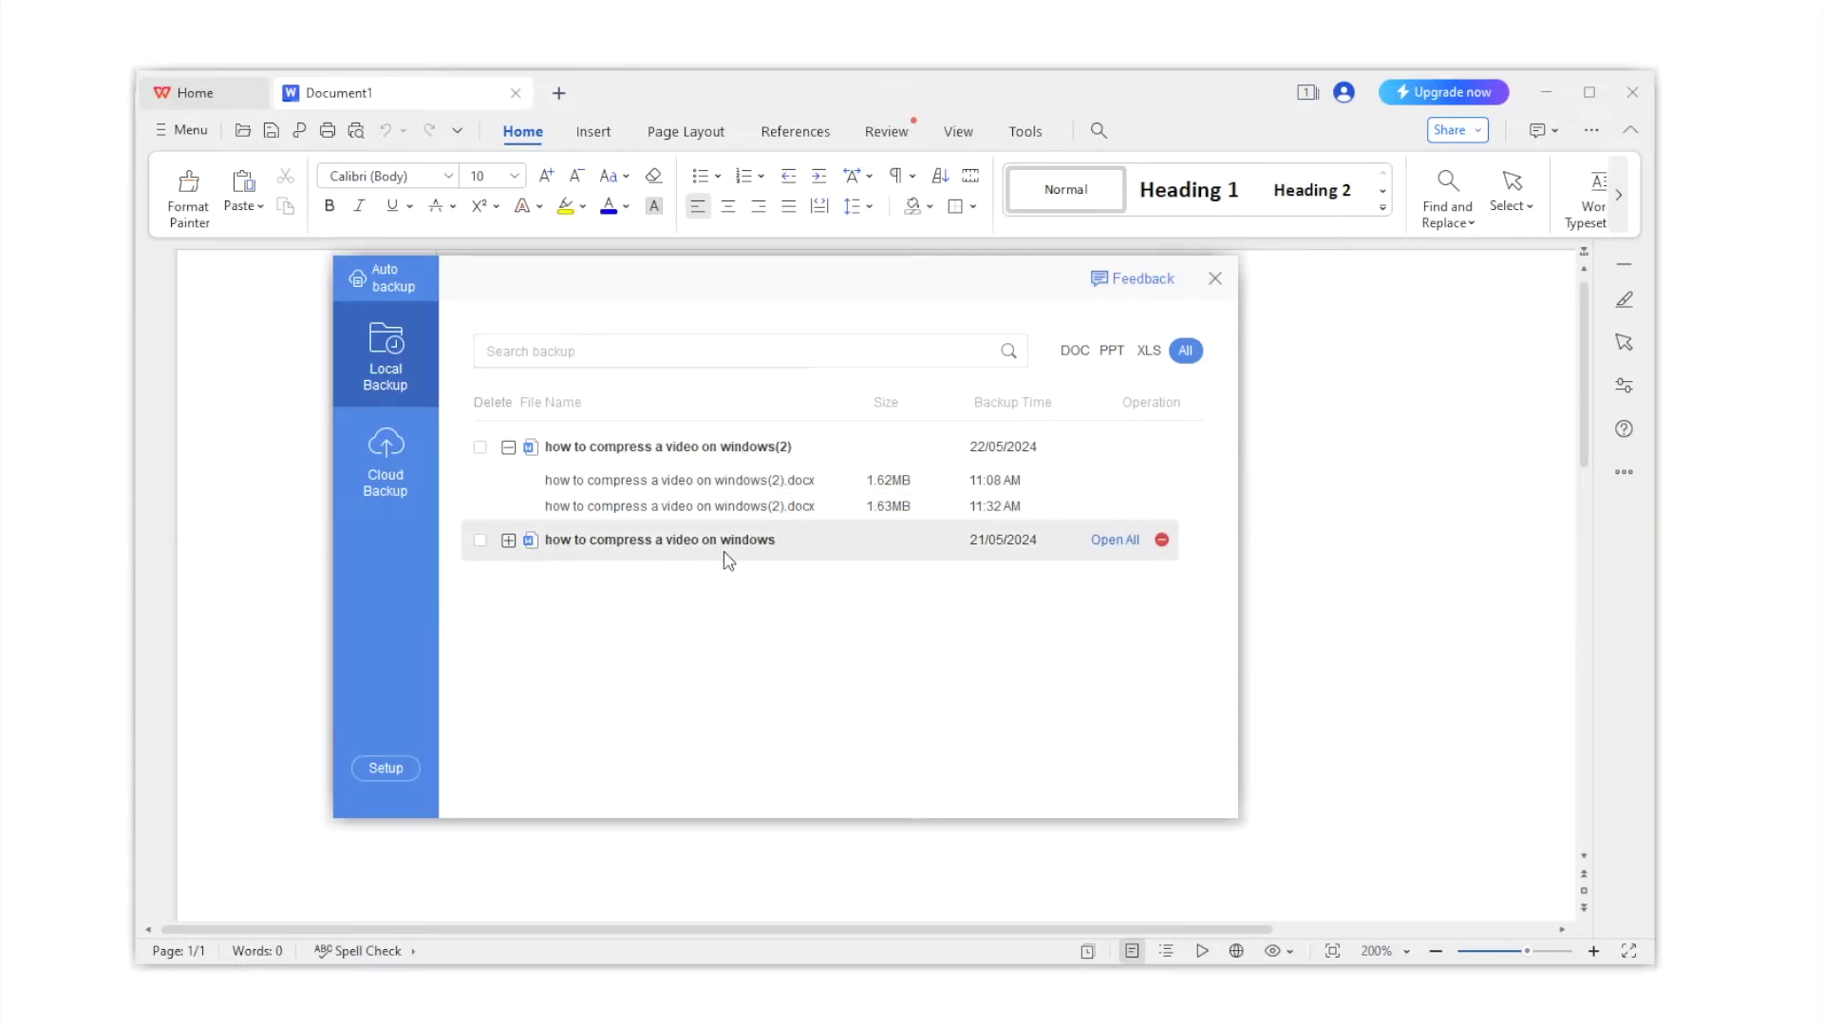
click(1119, 539)
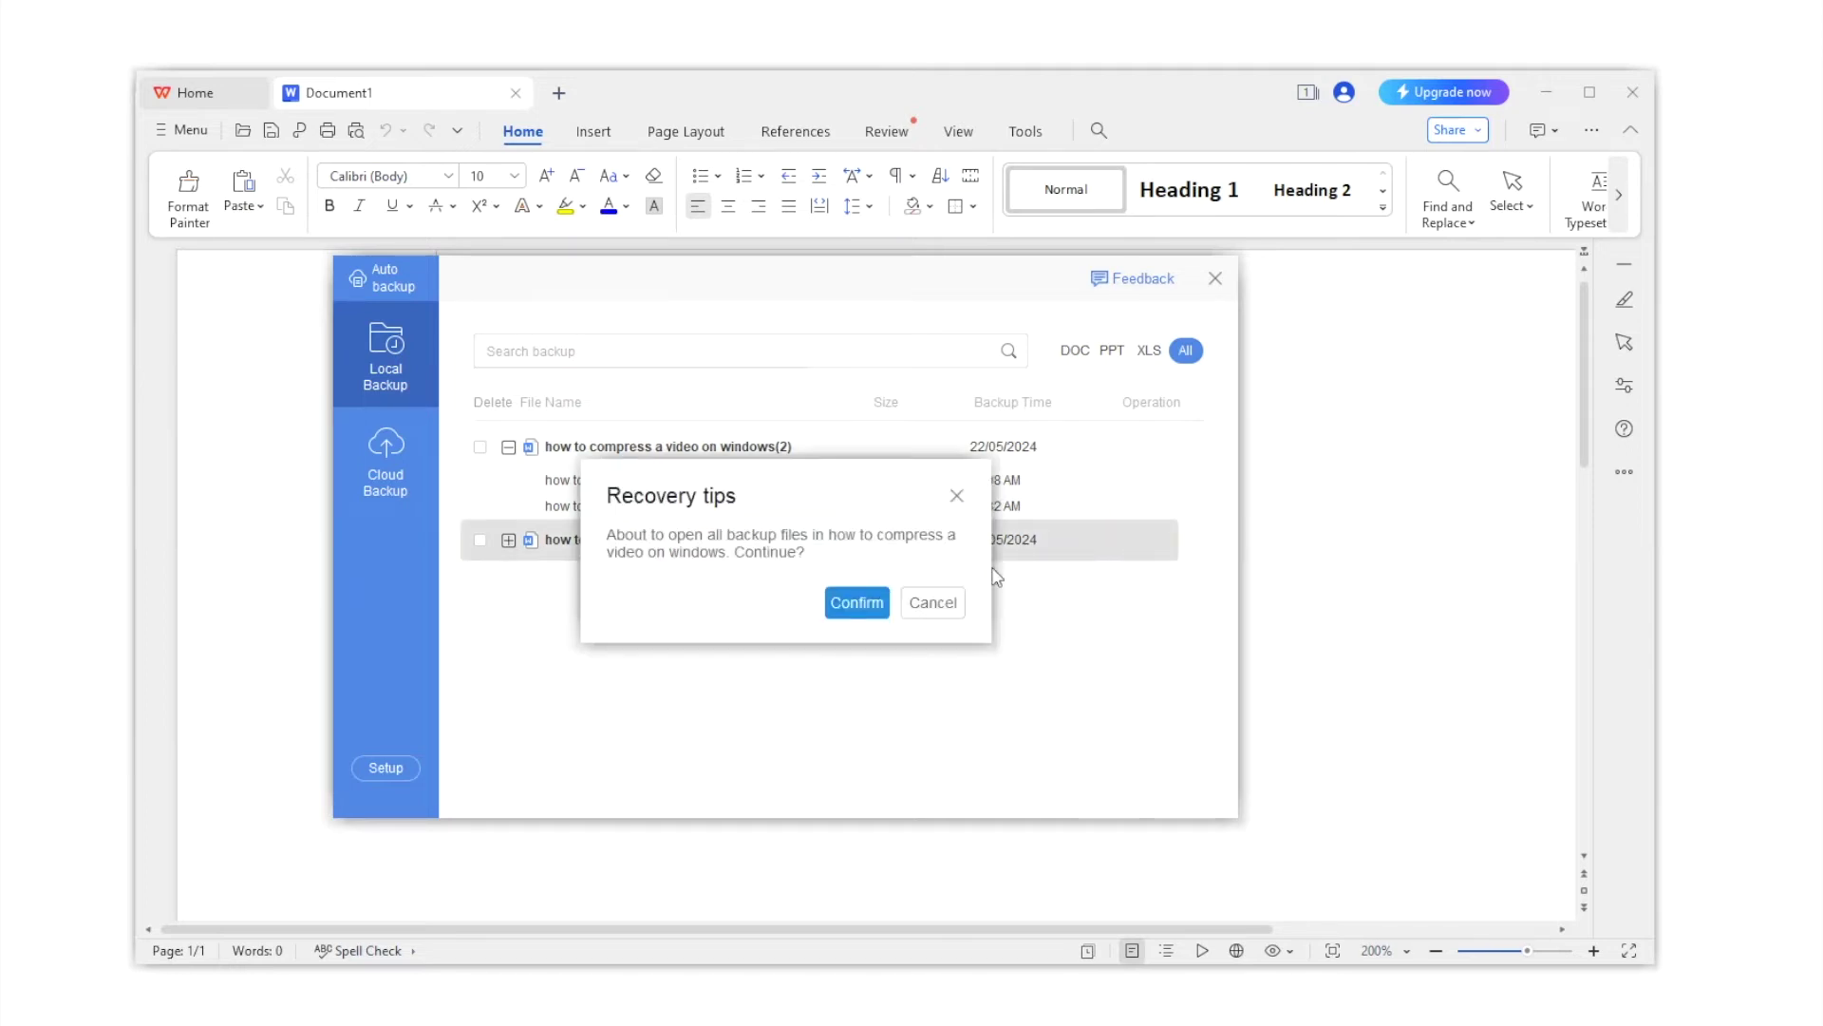
click(856, 604)
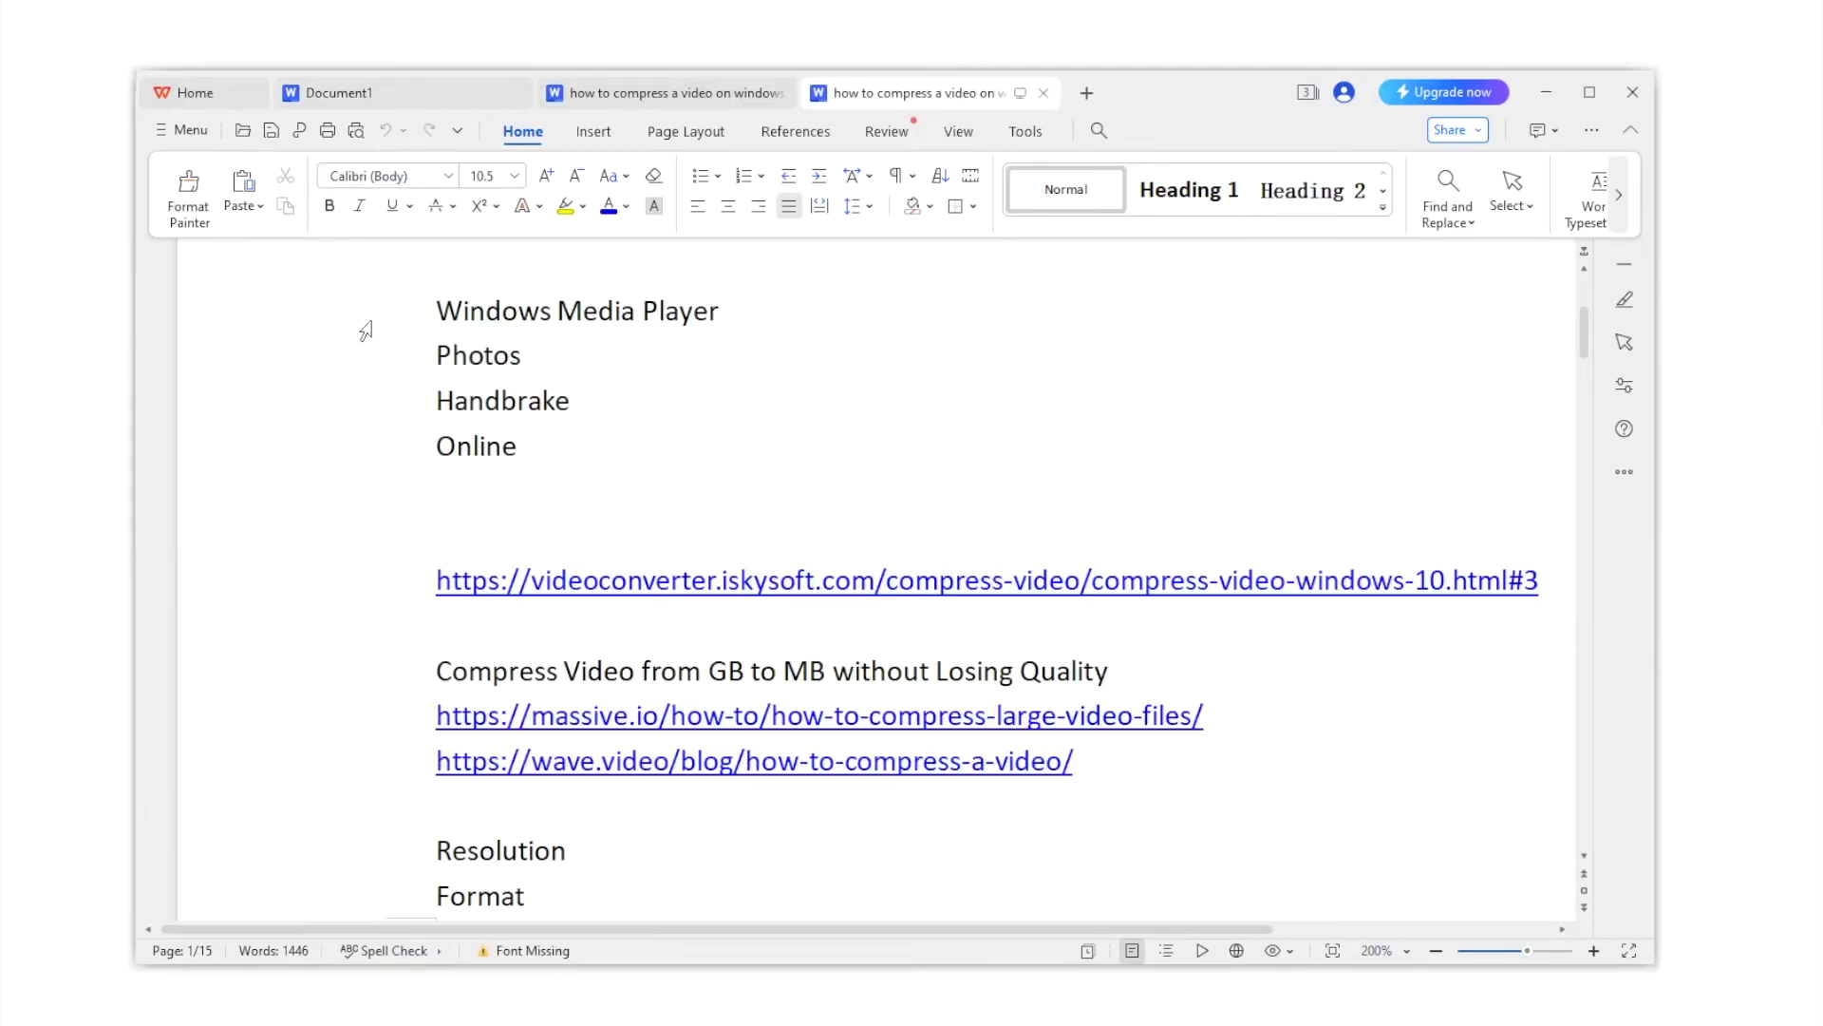
Open the WPS Menu and bring up its Save As options
click(178, 130)
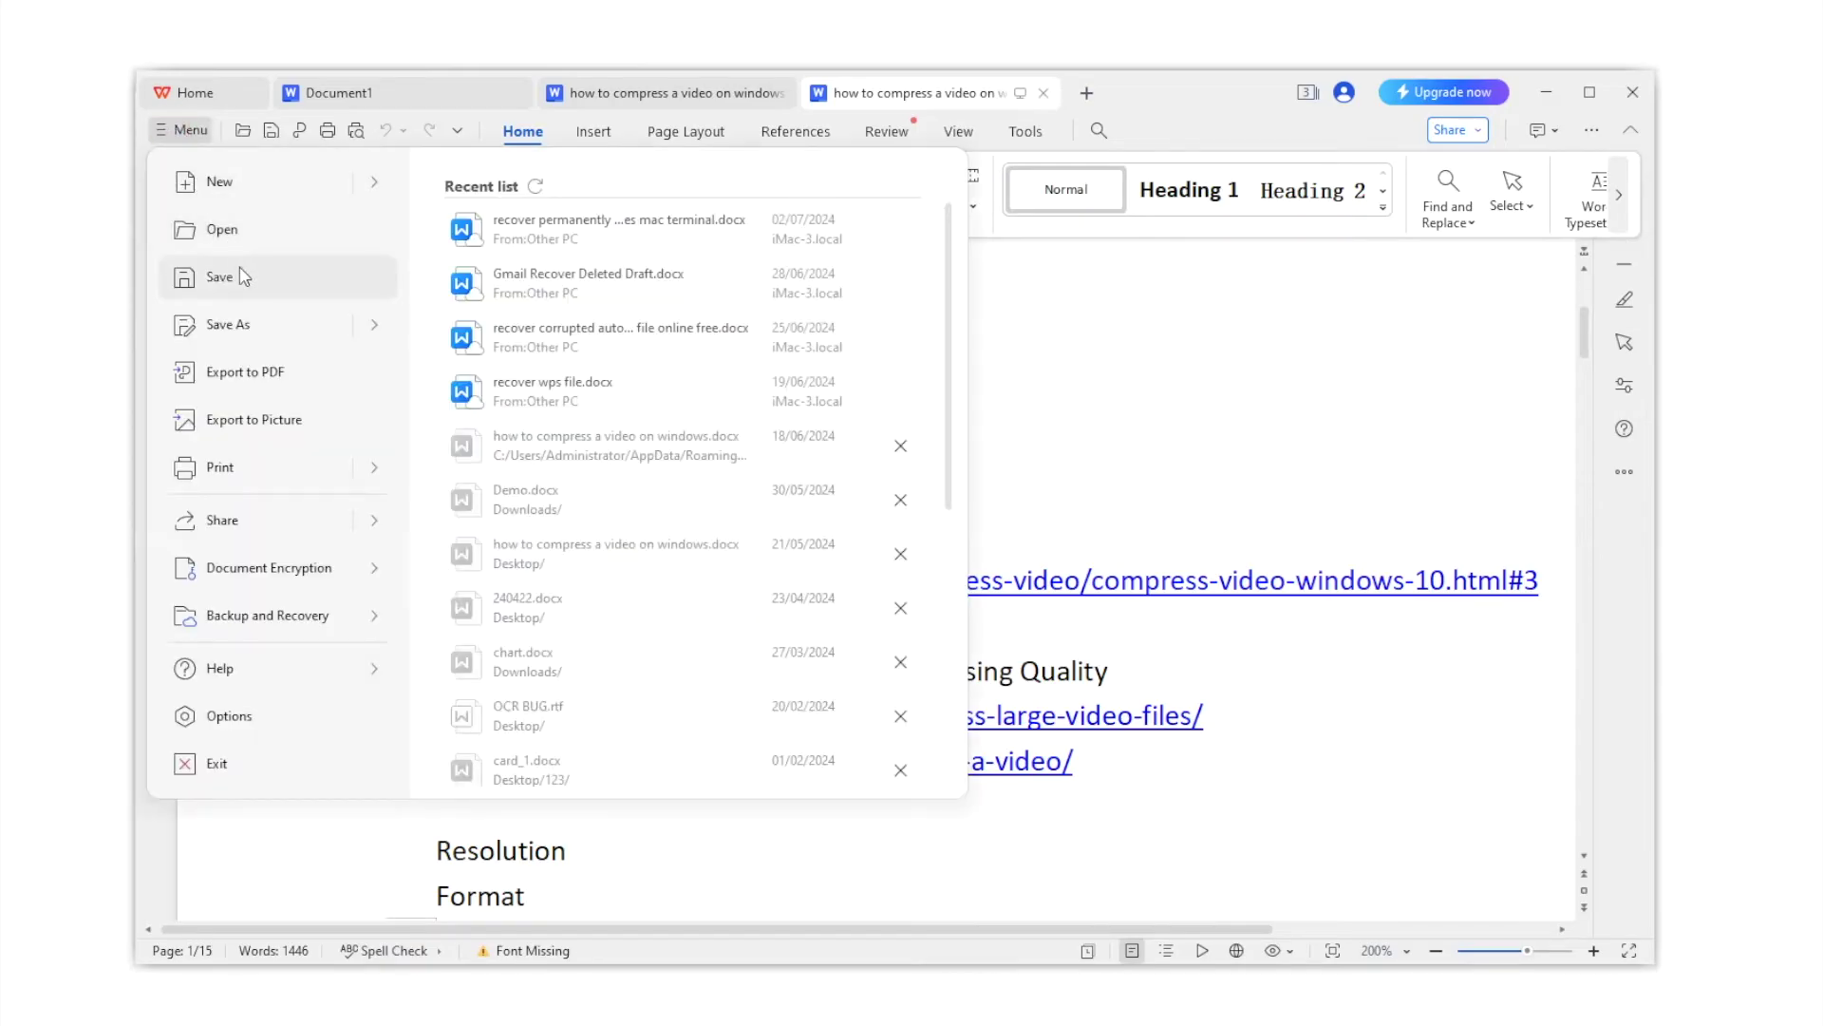
mouse_move(258, 324)
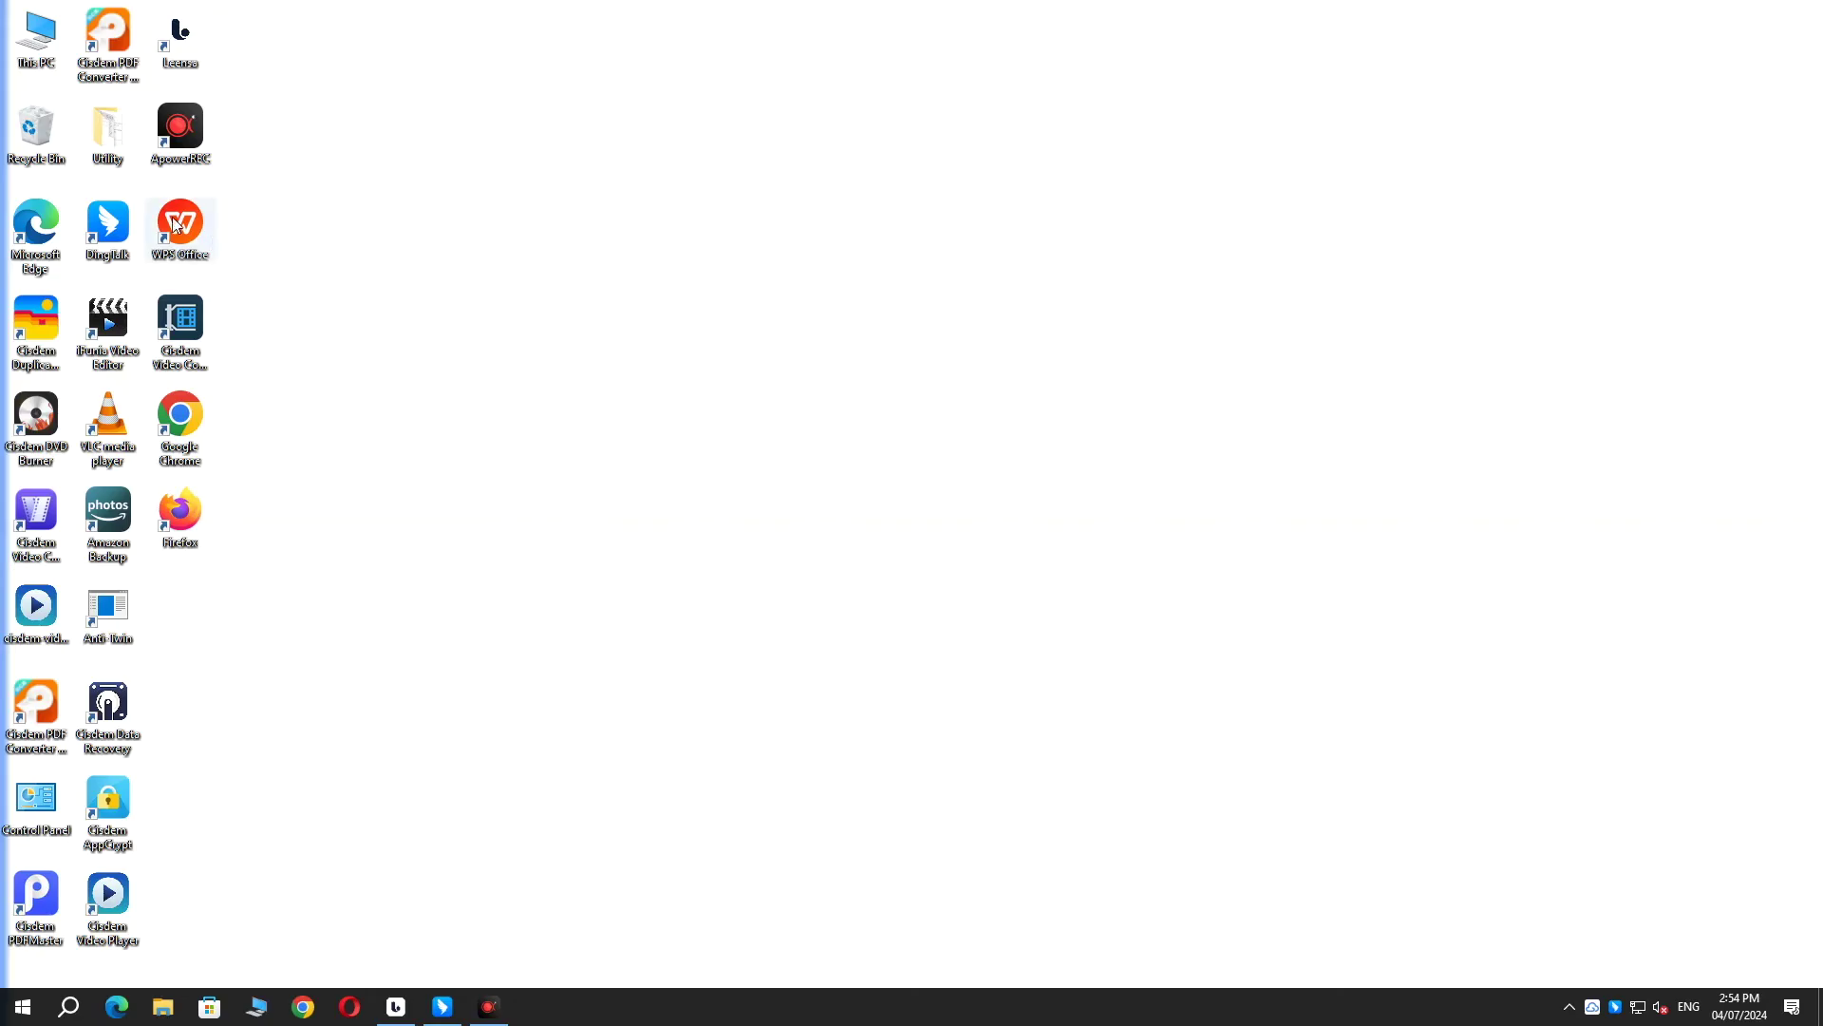
double_click(175, 225)
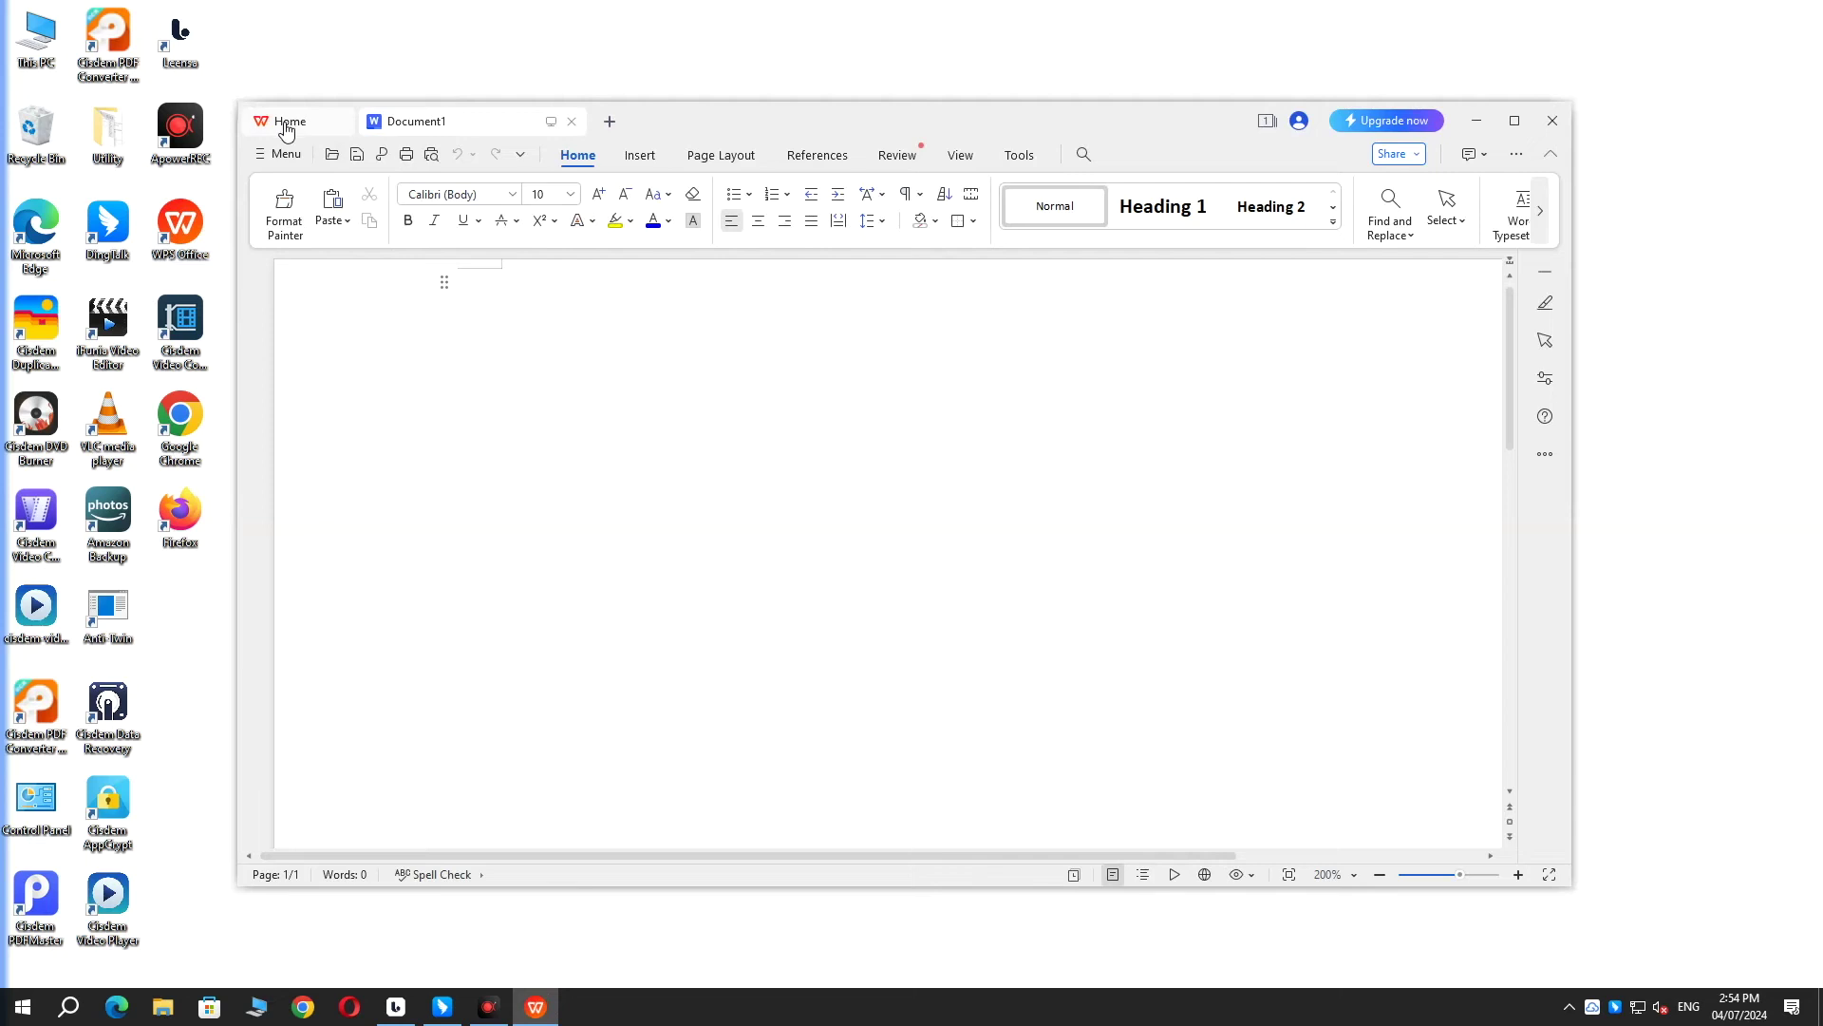
Browse the Recent files on the WPS Home page, then switch back to the Document1 tab
click(286, 124)
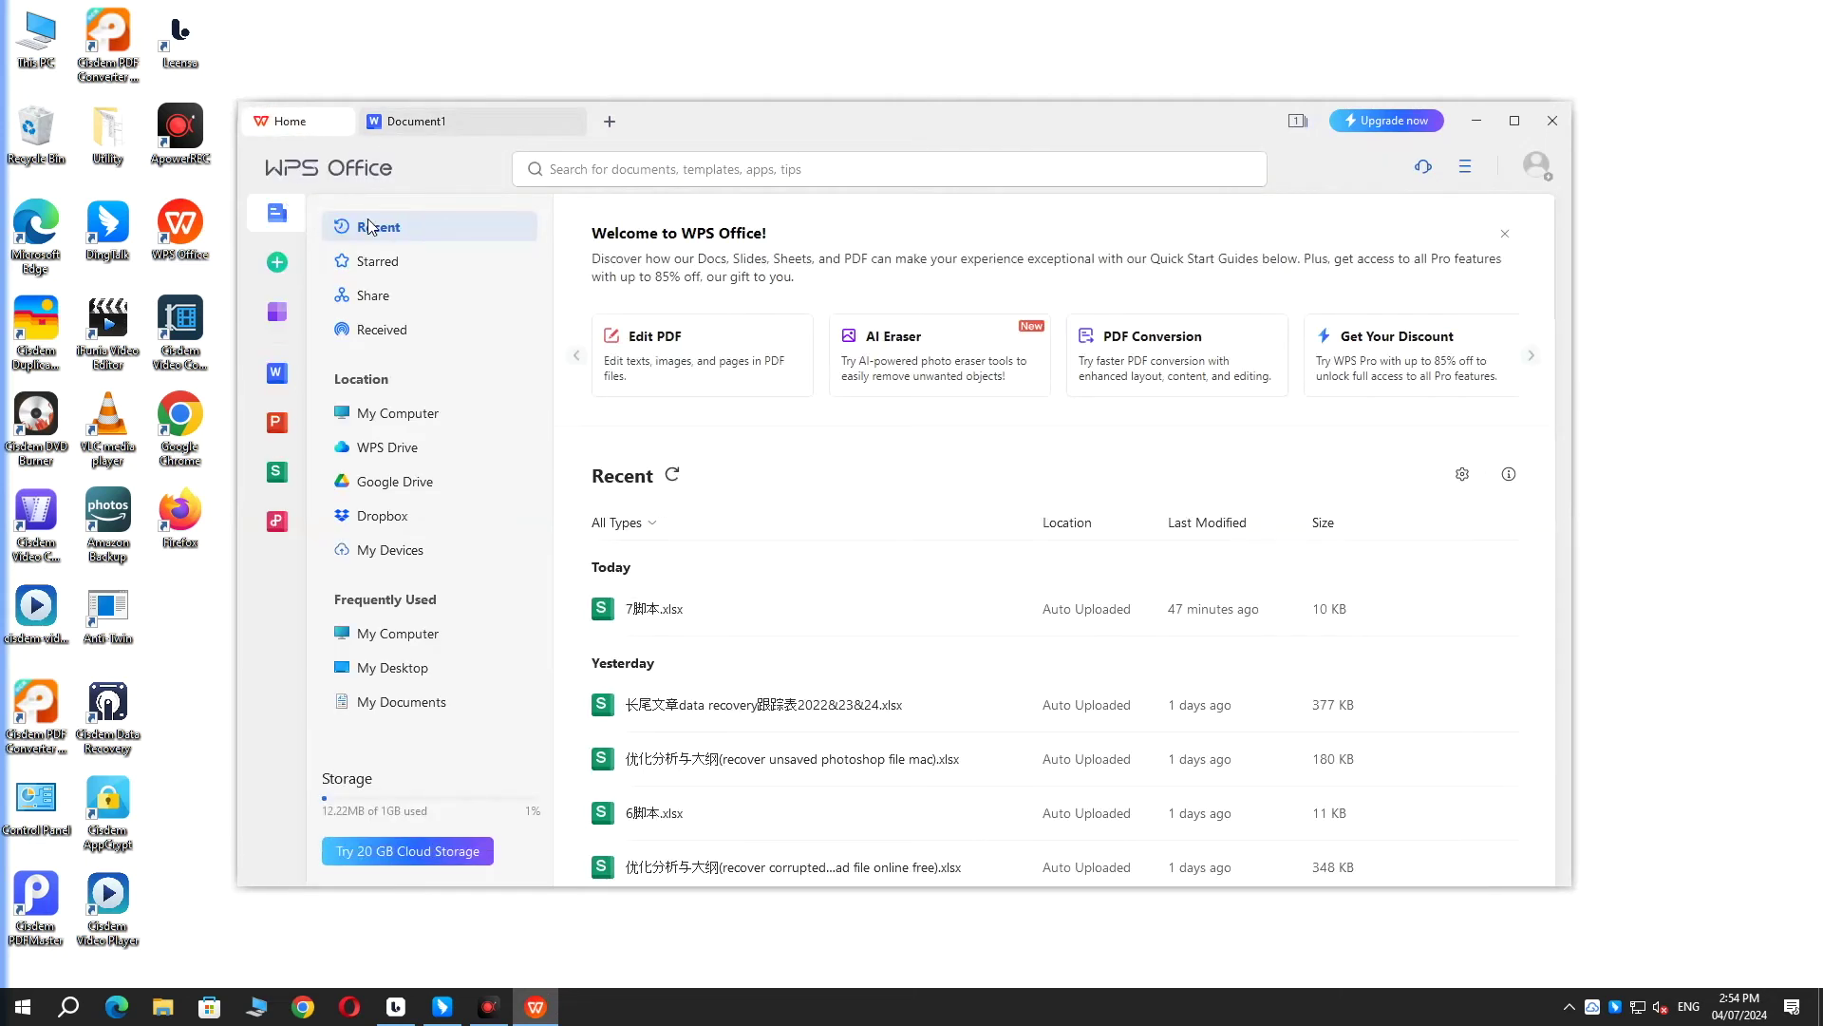
scroll(1148, 703, down, 5)
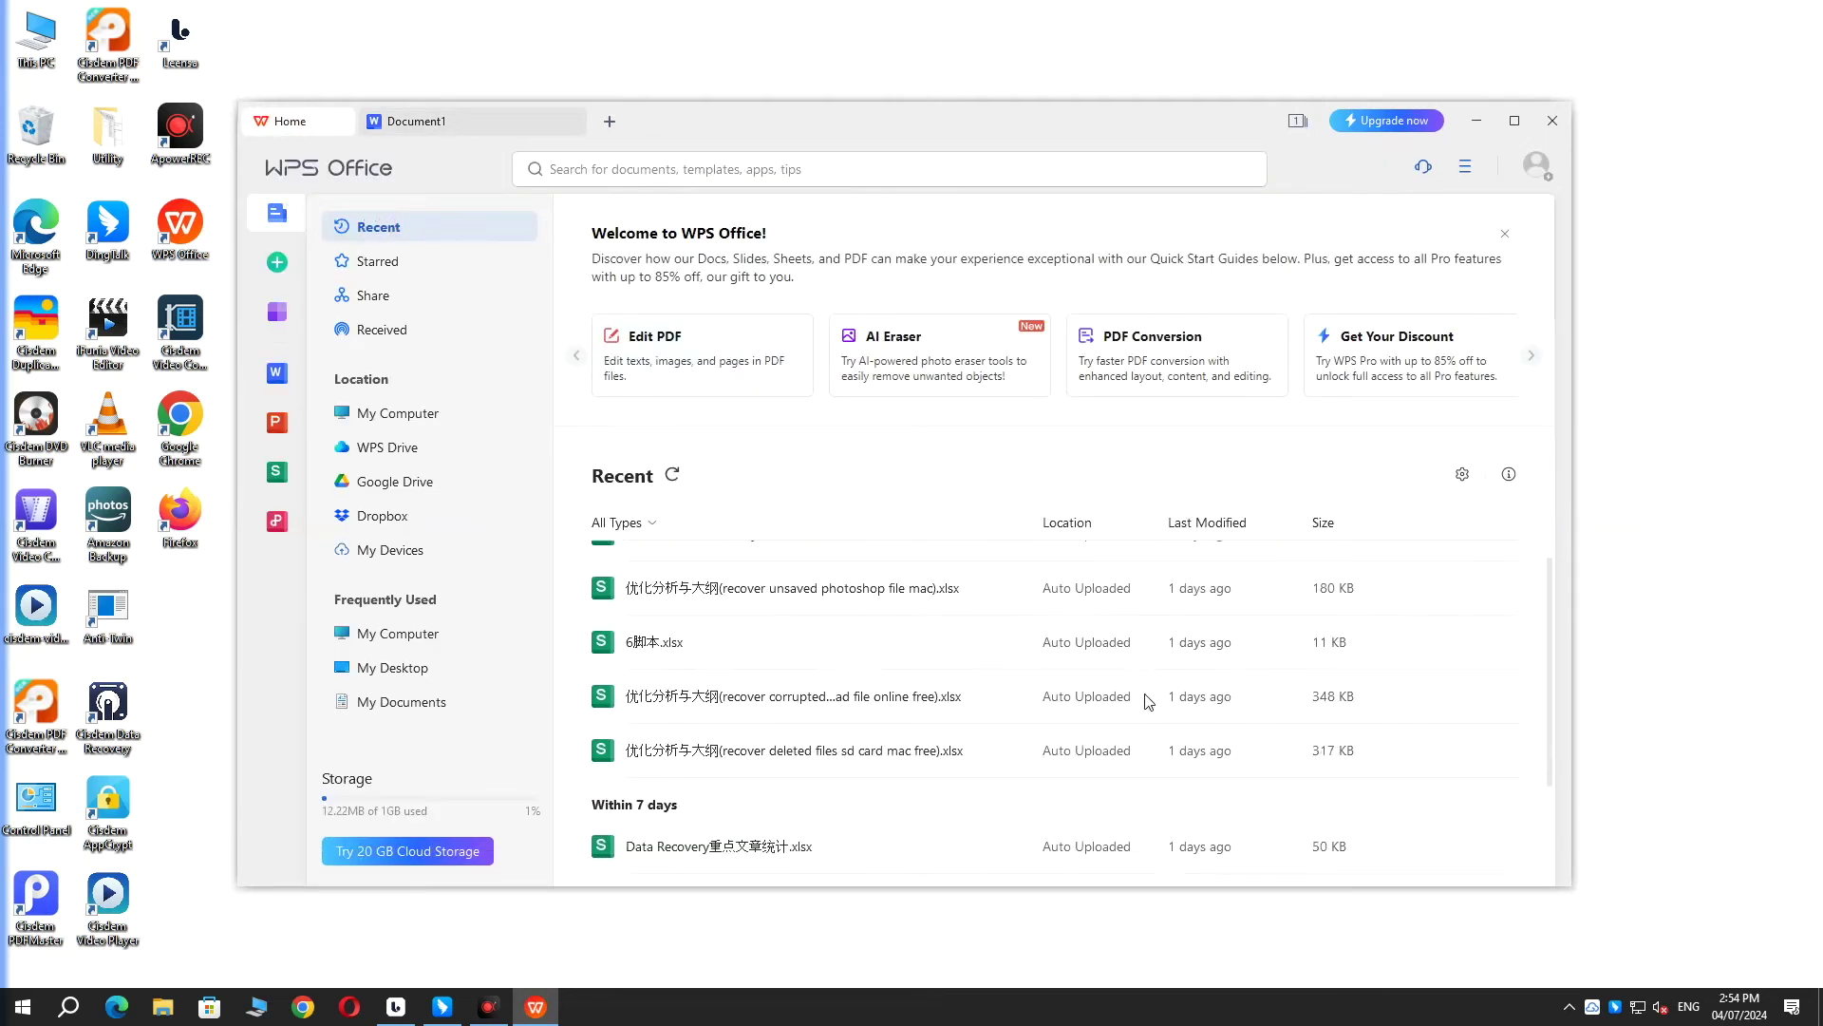
scroll(1147, 703, up, 5)
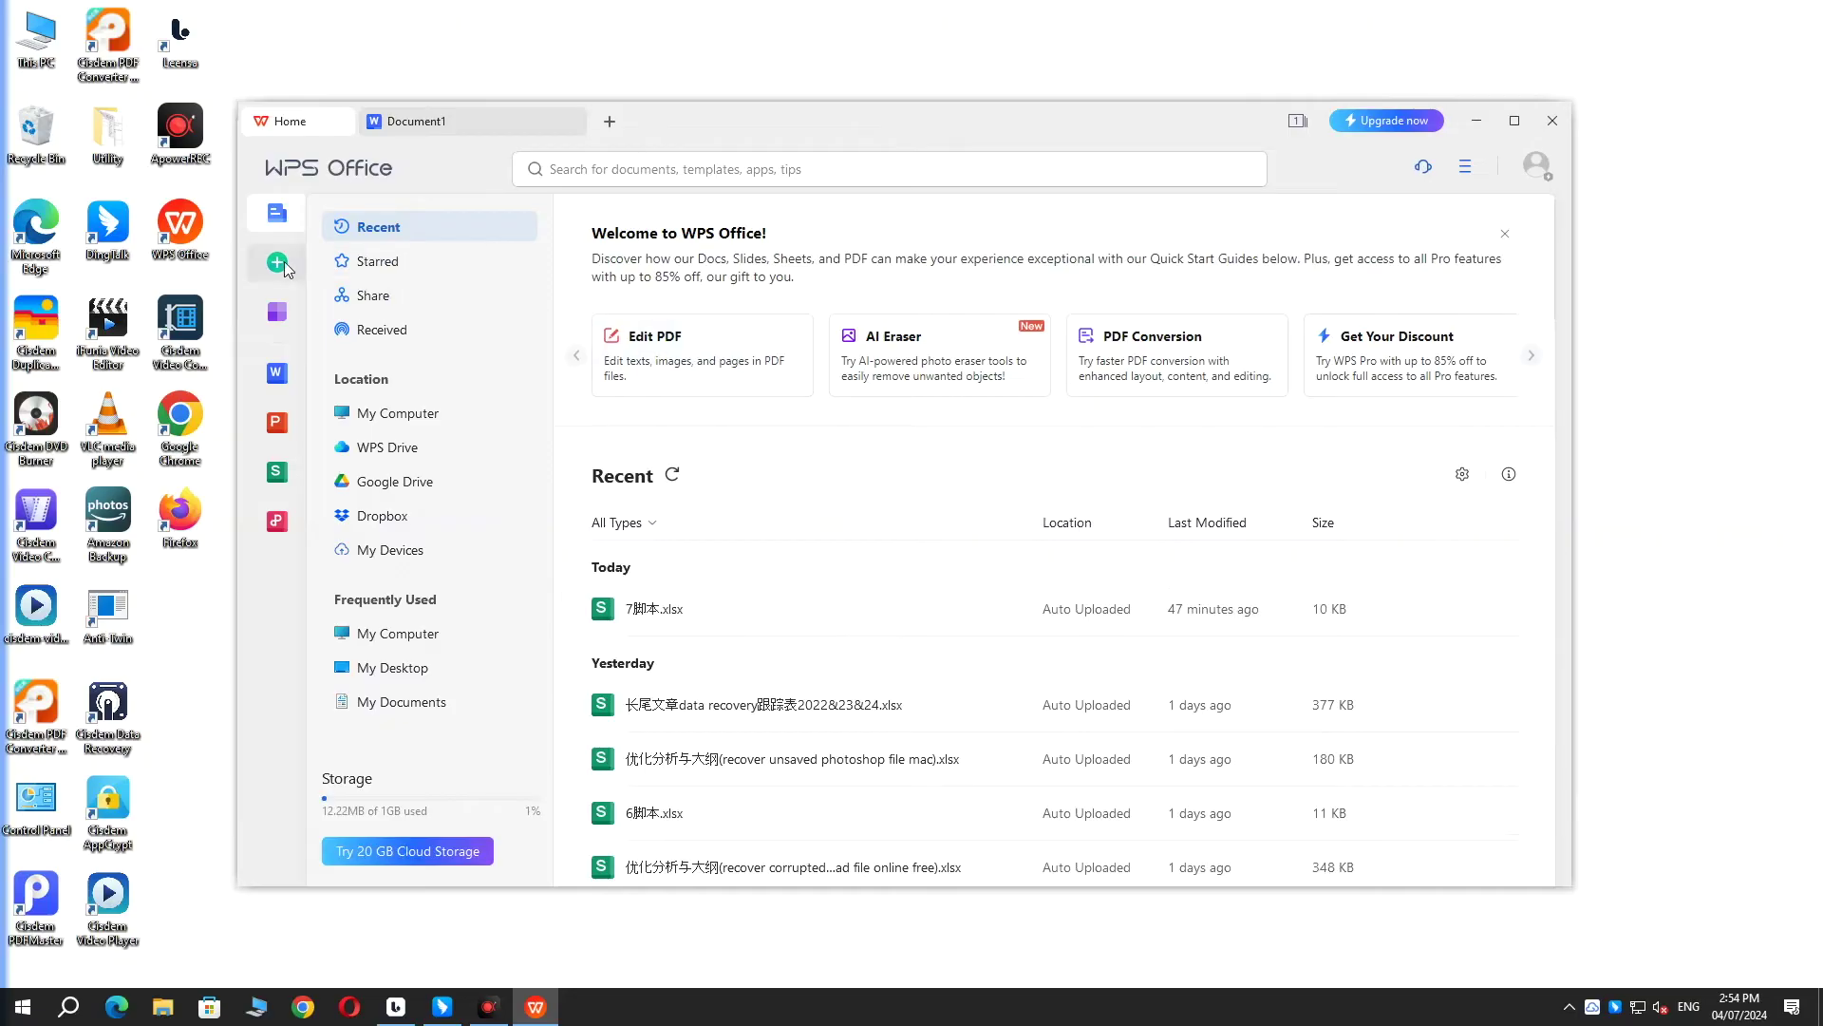
click(418, 122)
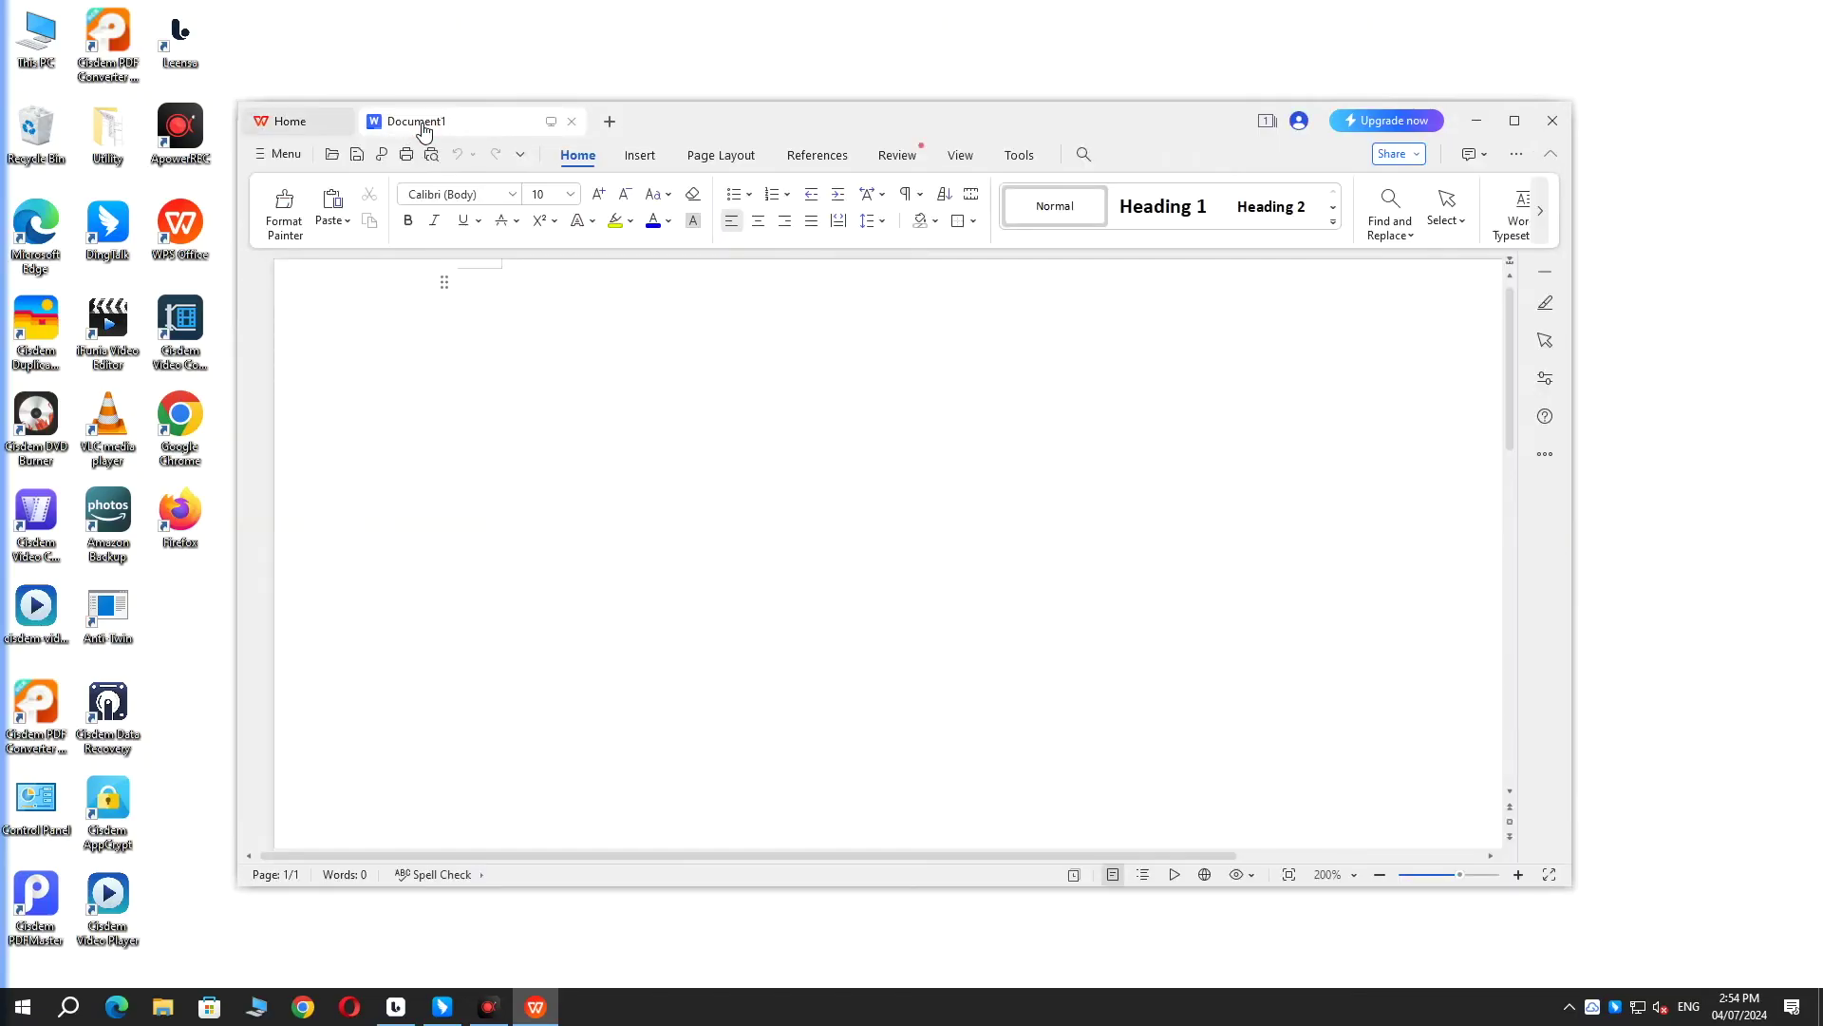
Open WPS Office's Menu and scroll through the Recent documents list looking for the lost file
click(282, 156)
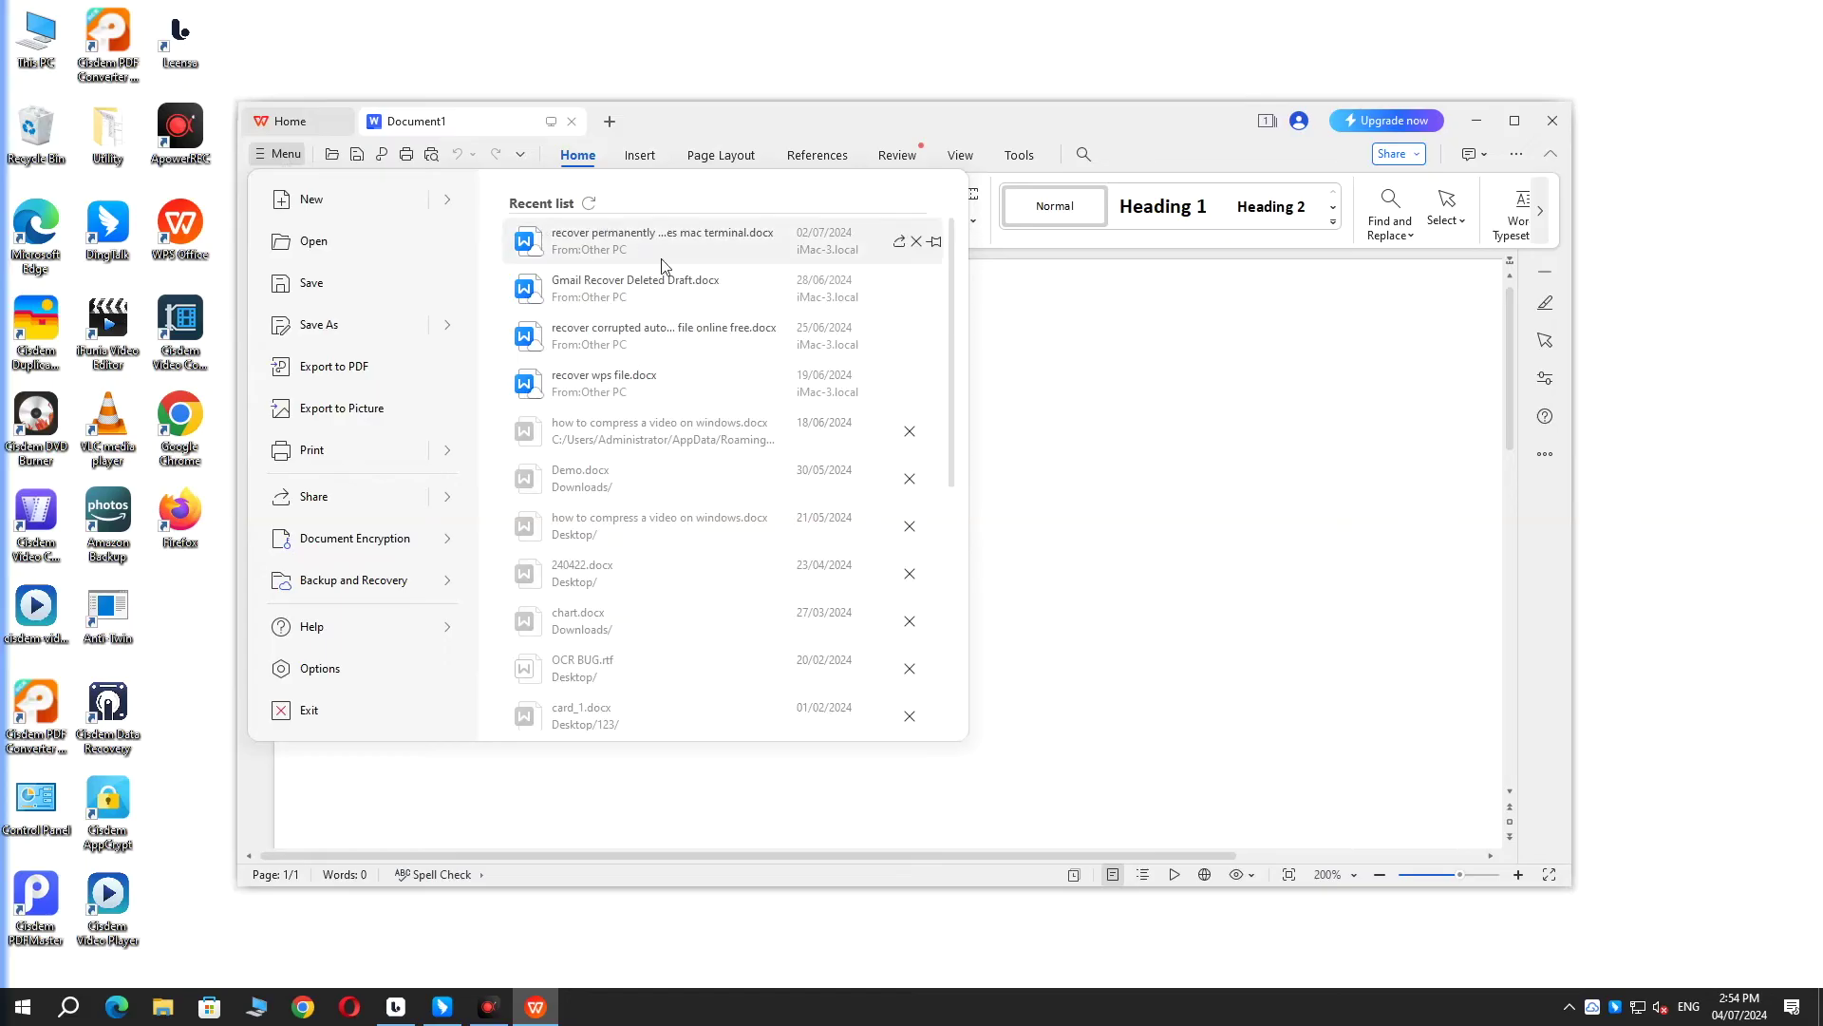
scroll(677, 282, down, 3)
scroll(679, 295, up, 3)
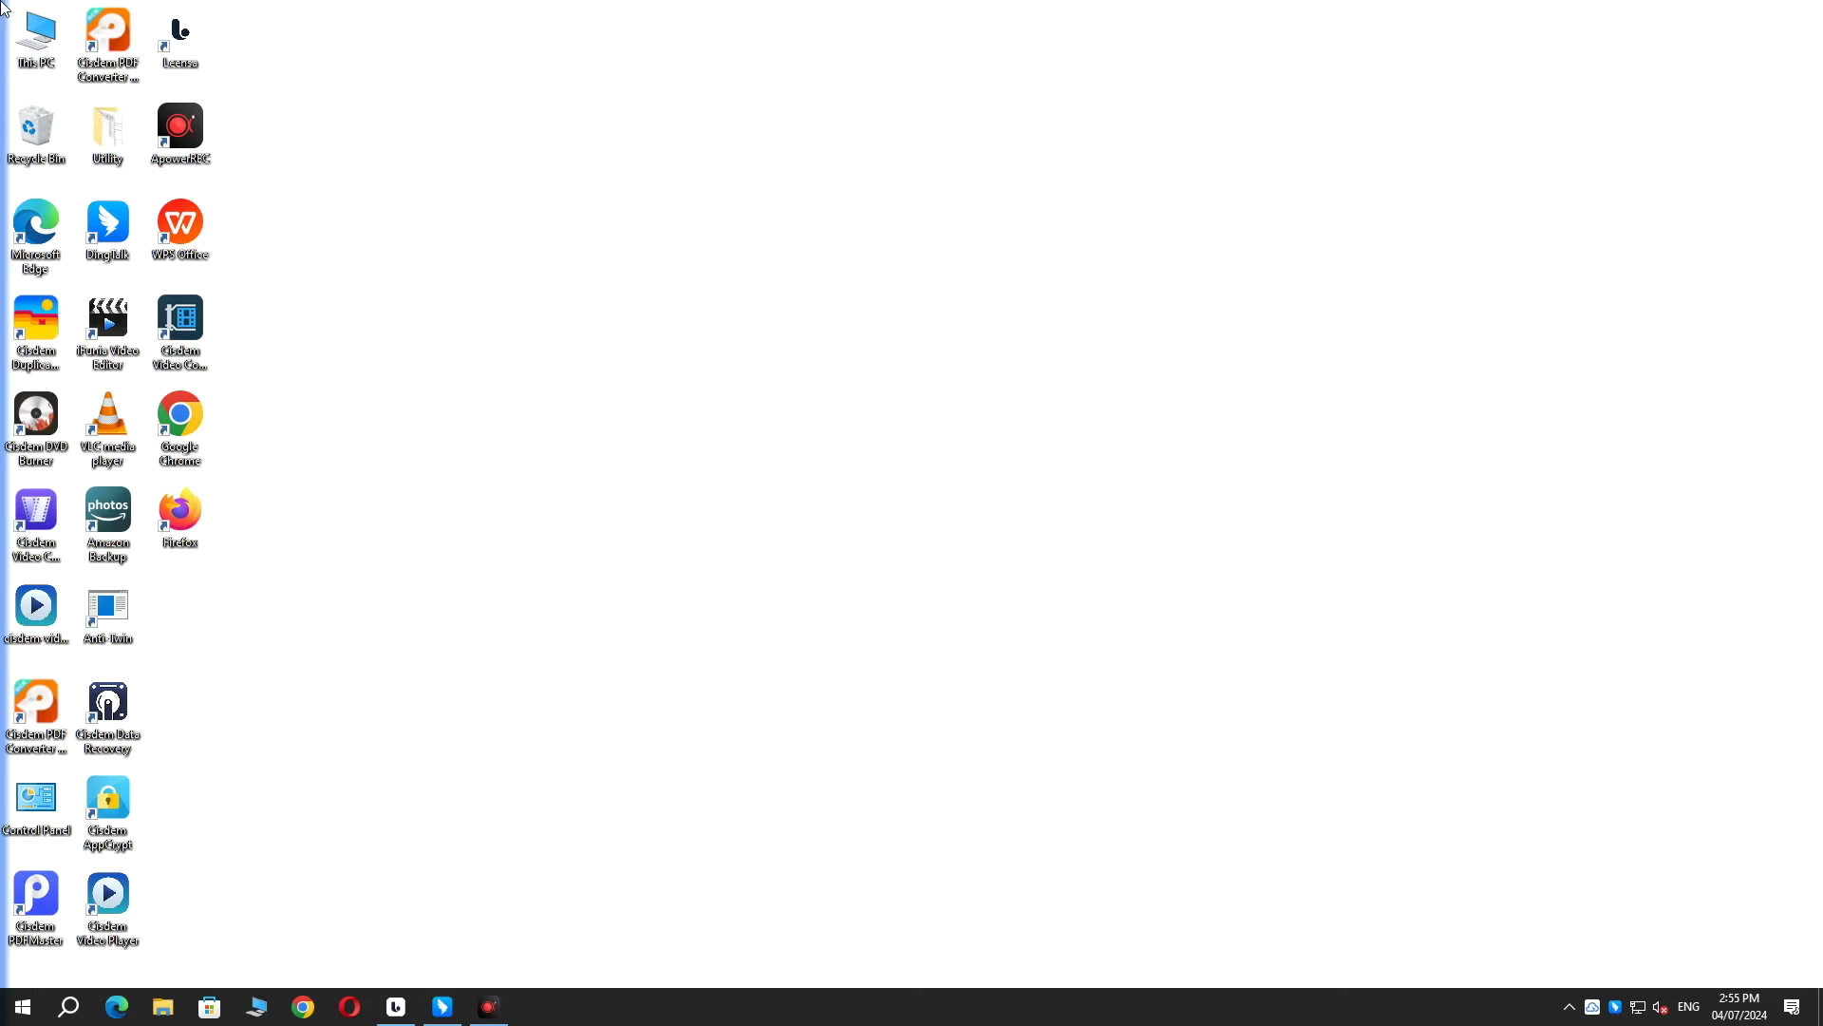
Open the Recycle Bin from the desktop to view its 20 deleted items
double_click(35, 142)
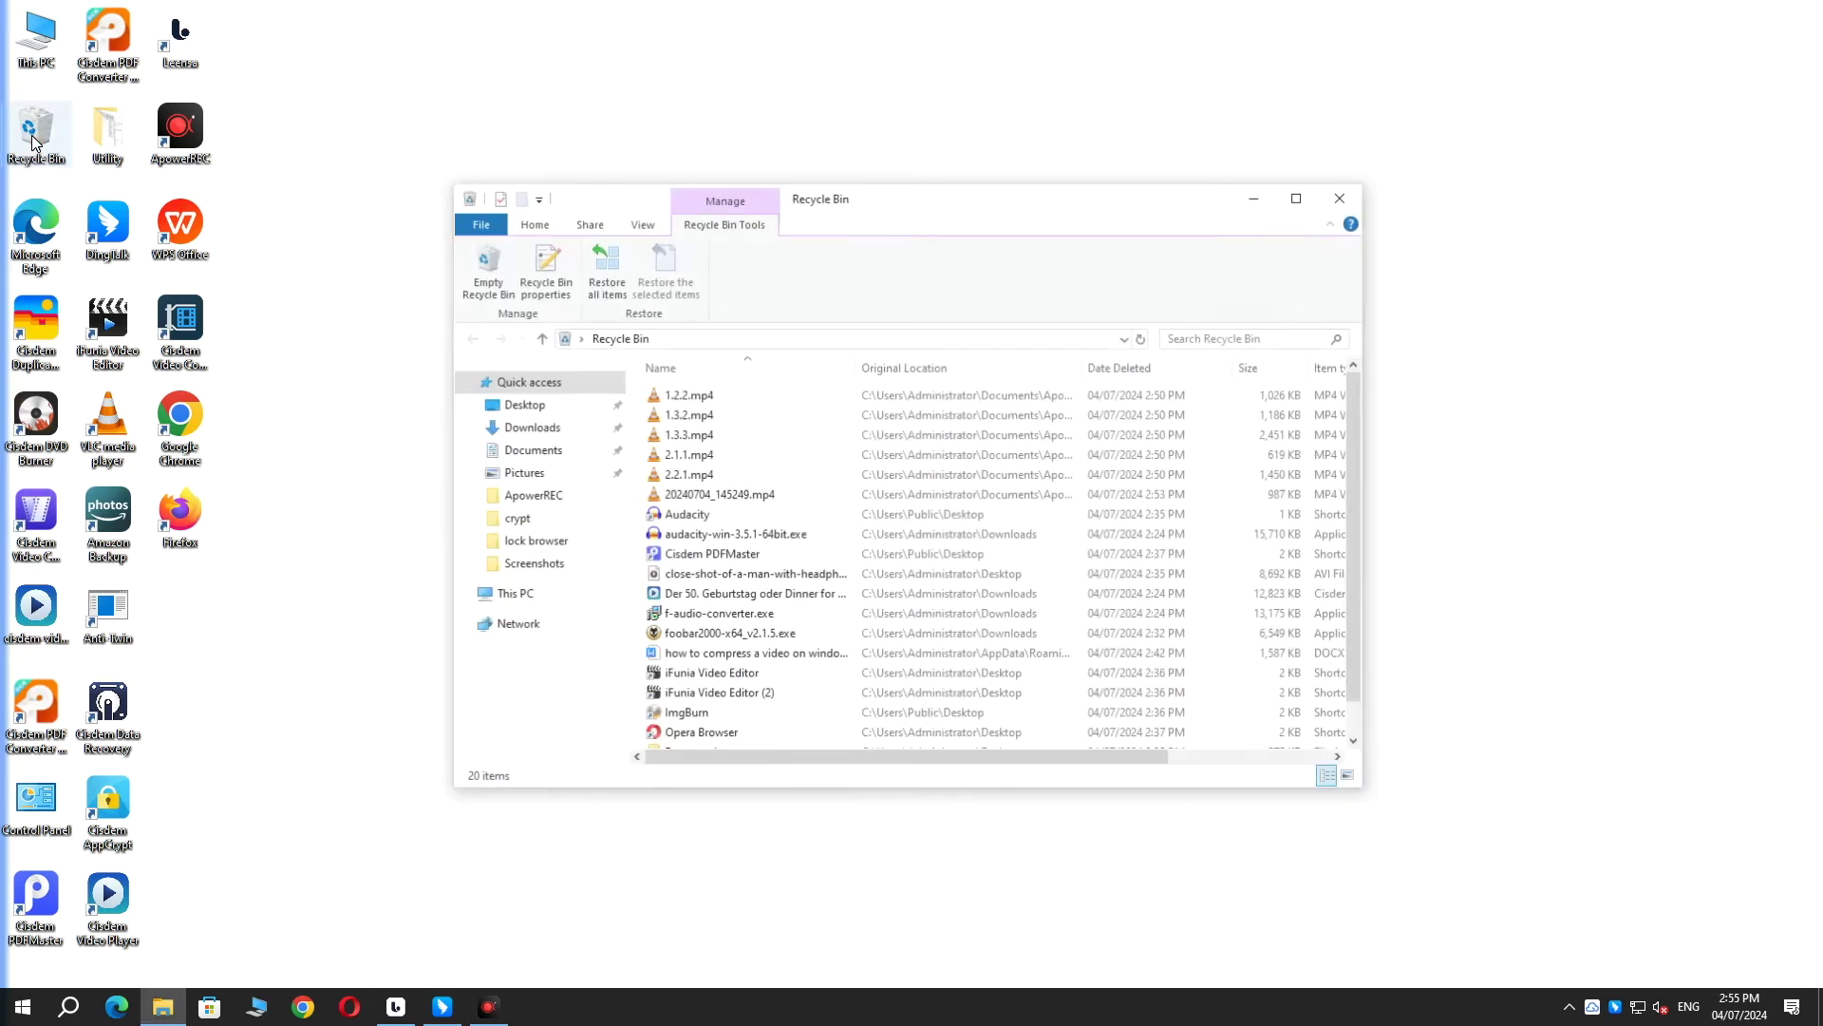